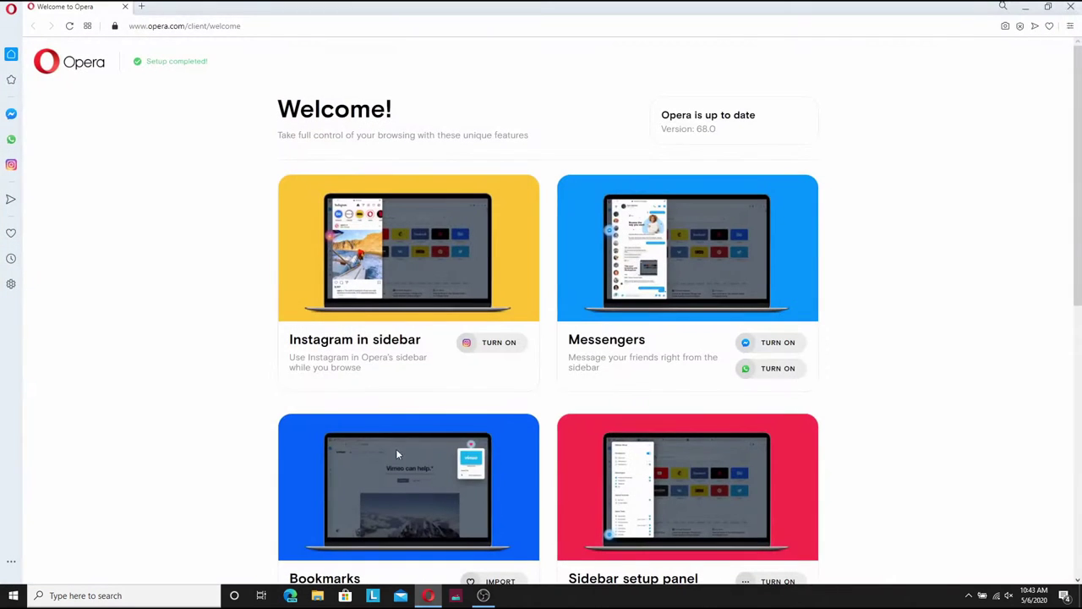
- Load ninite.com from Opera's address bar
{"action": "left_click", "coordinate": [285, 27]}
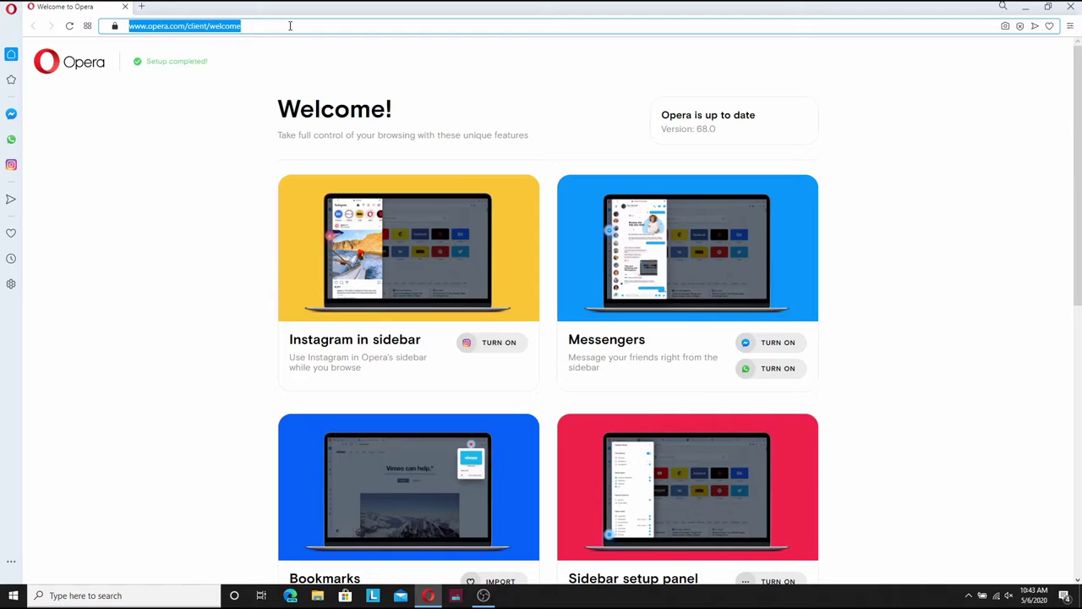
{"action": "type", "text": "nin"}
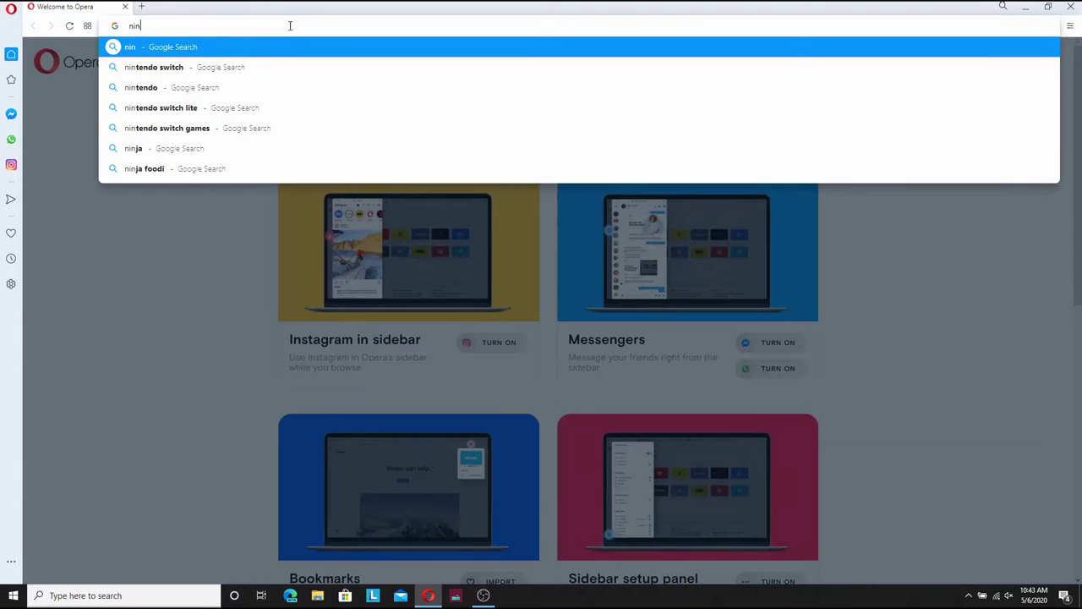
{"action": "type", "text": "ite.com"}
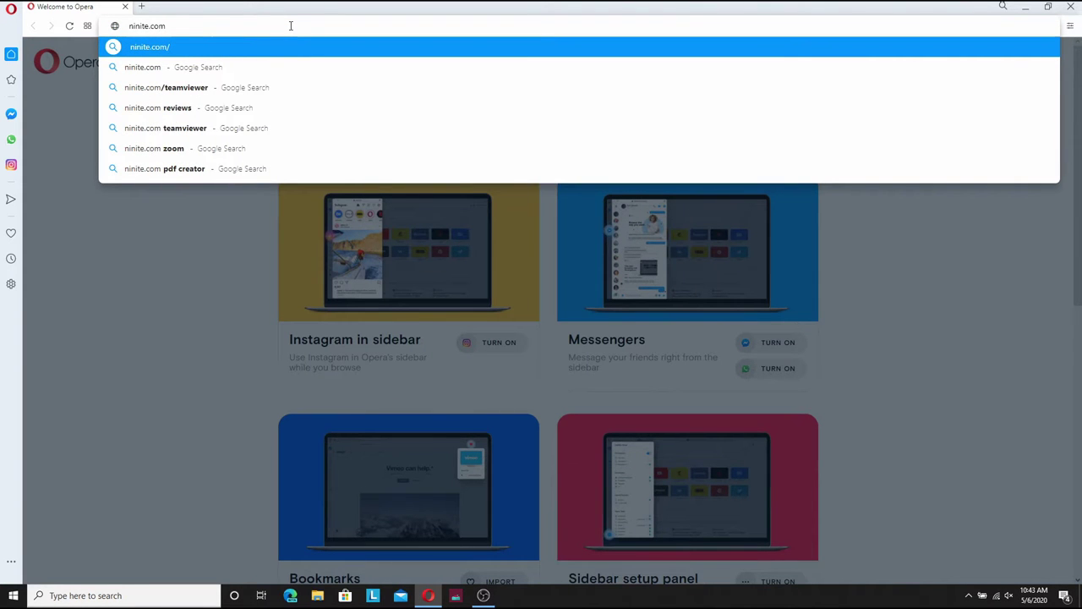
{"action": "key", "text": "Return"}
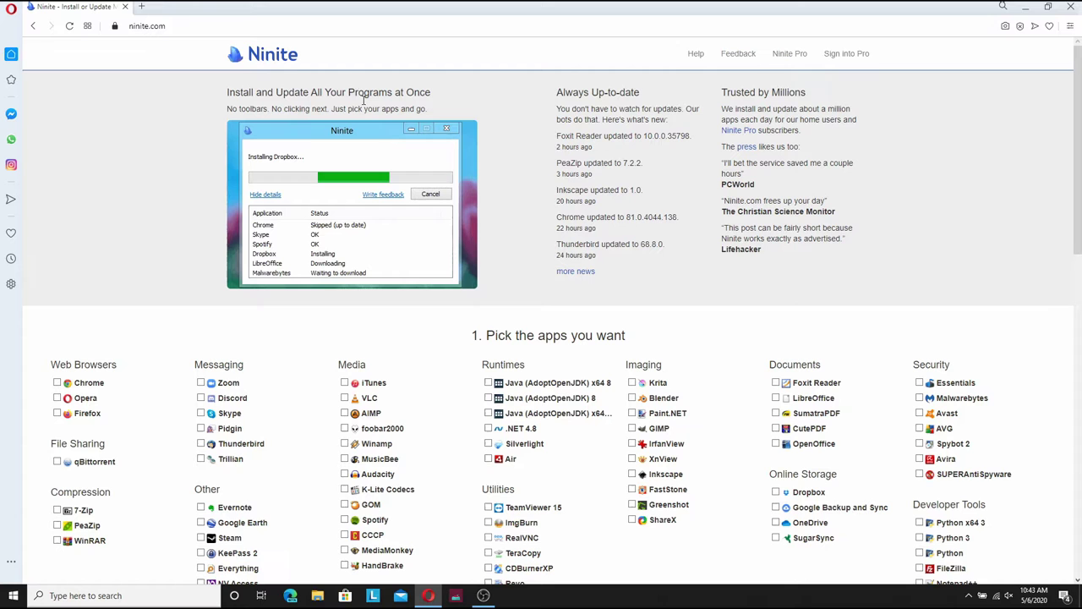
- Check Paint.NET under Imaging on Ninite and request the custom installer download
{"action": "scroll", "coordinate": [332, 385], "scroll_direction": "down", "scroll_amount": 1}
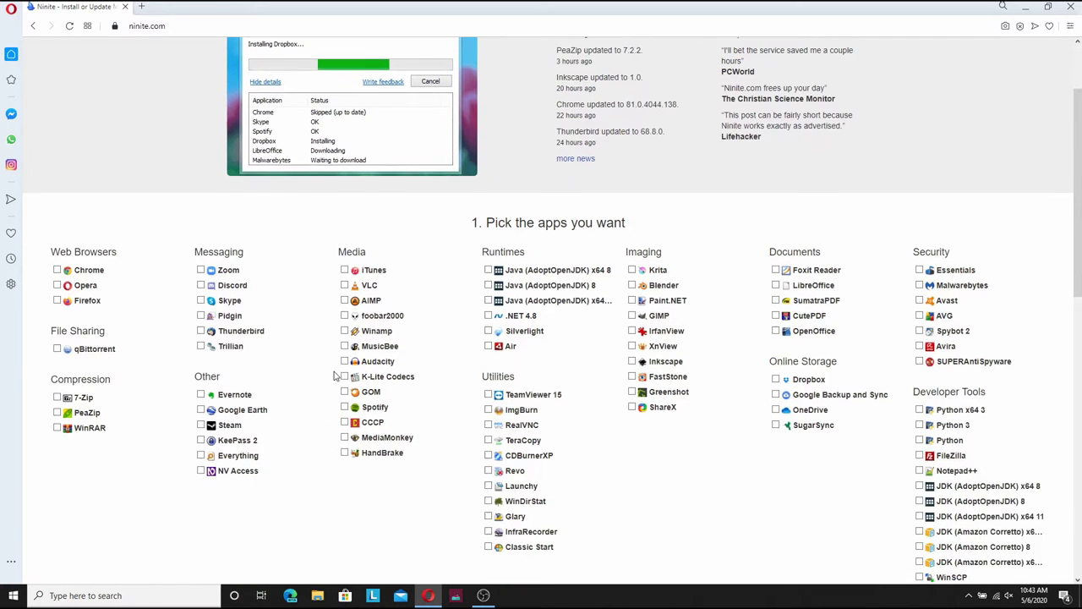
{"action": "scroll", "coordinate": [334, 375], "scroll_direction": "down", "scroll_amount": 1}
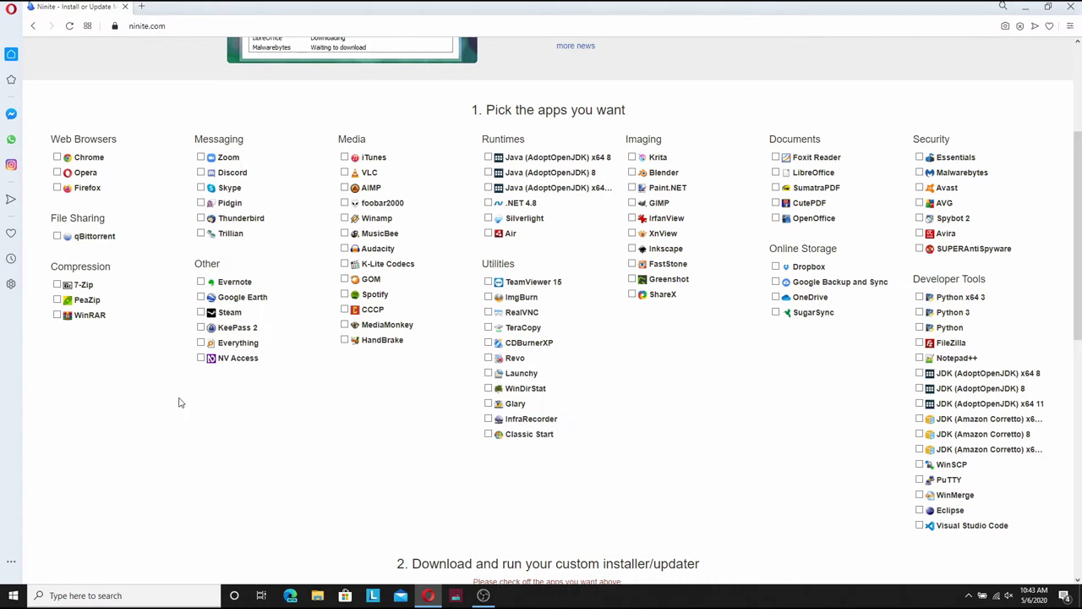
{"action": "left_click", "coordinate": [636, 190]}
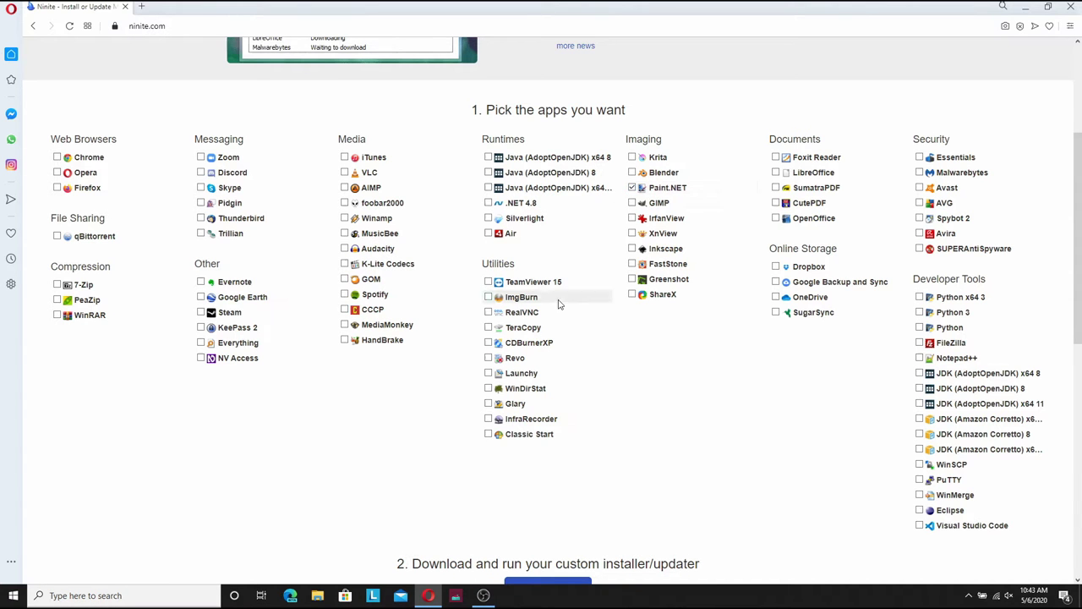
{"action": "scroll", "coordinate": [558, 324], "scroll_direction": "down", "scroll_amount": 1}
{"action": "scroll", "coordinate": [558, 325], "scroll_direction": "down", "scroll_amount": 3}
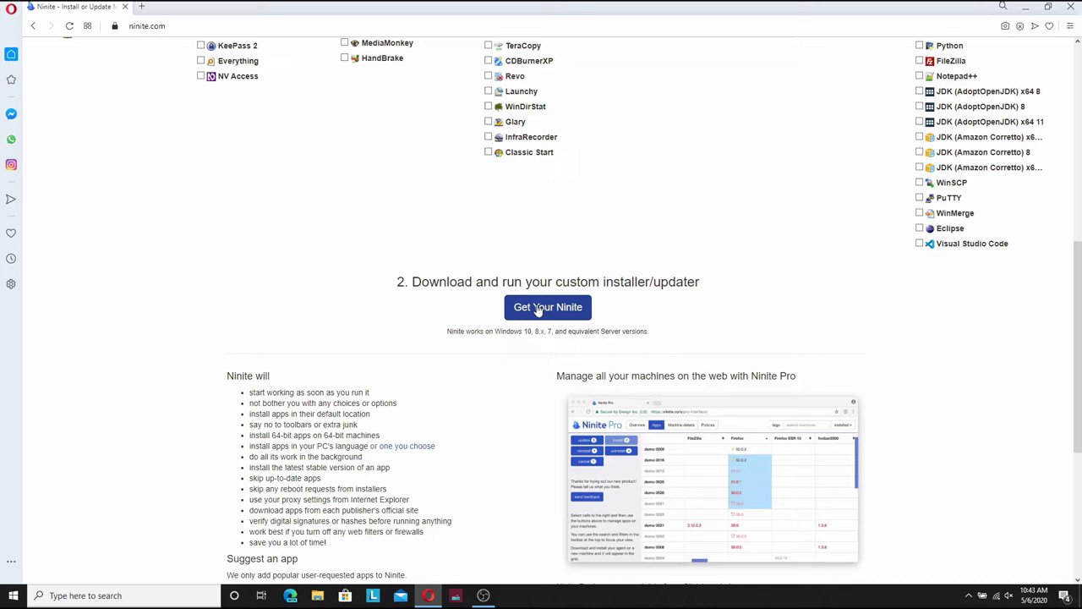
{"action": "left_click", "coordinate": [535, 311]}
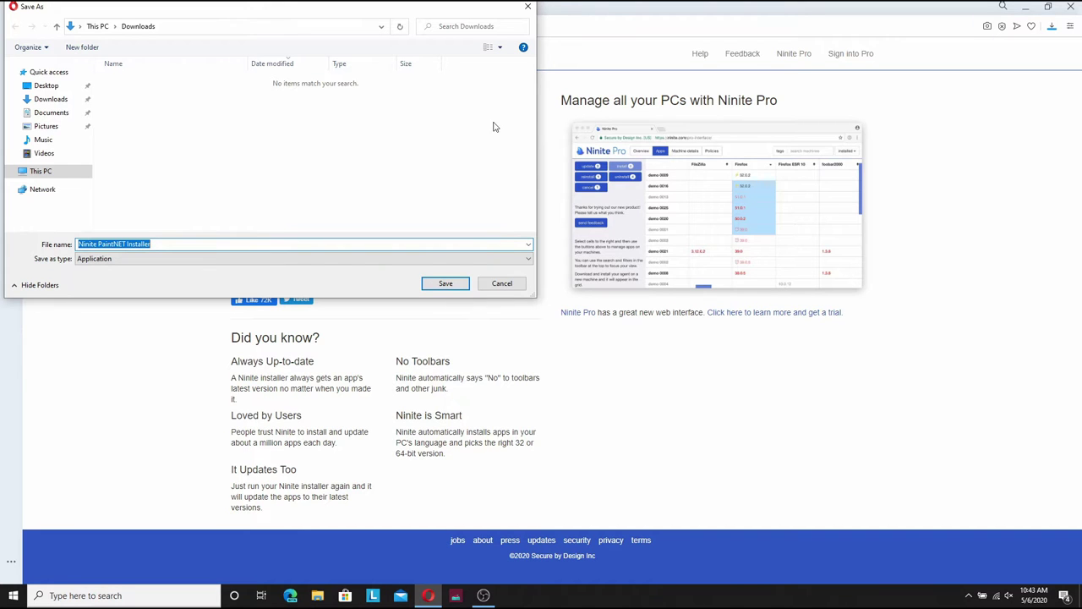
- Save the Ninite PaintNET Installer to Downloads, run it, then minimize the window
{"action": "left_click", "coordinate": [443, 282]}
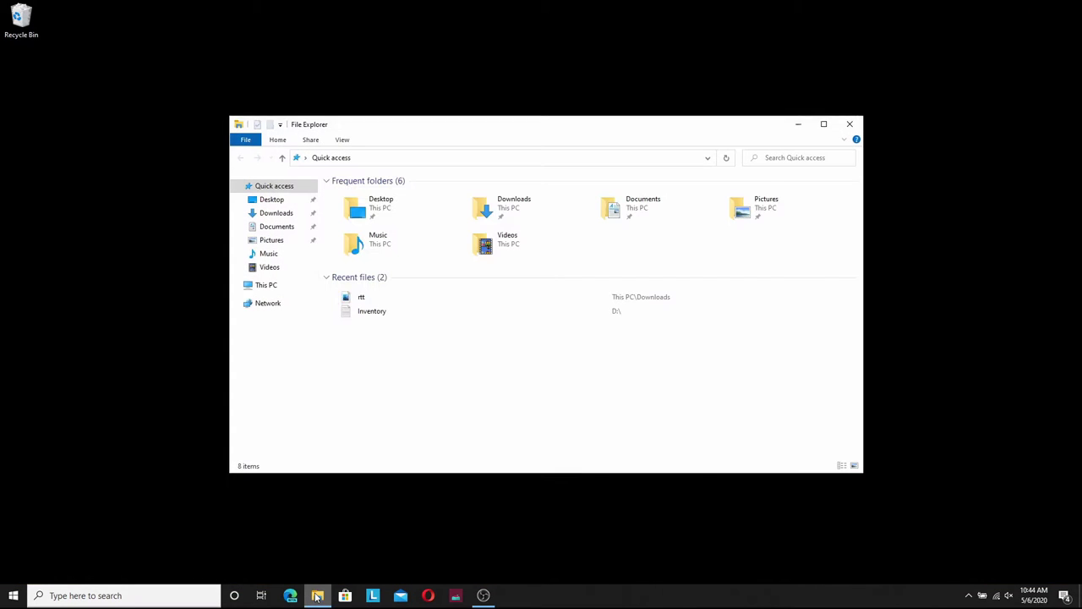
{"action": "left_click", "coordinate": [287, 218]}
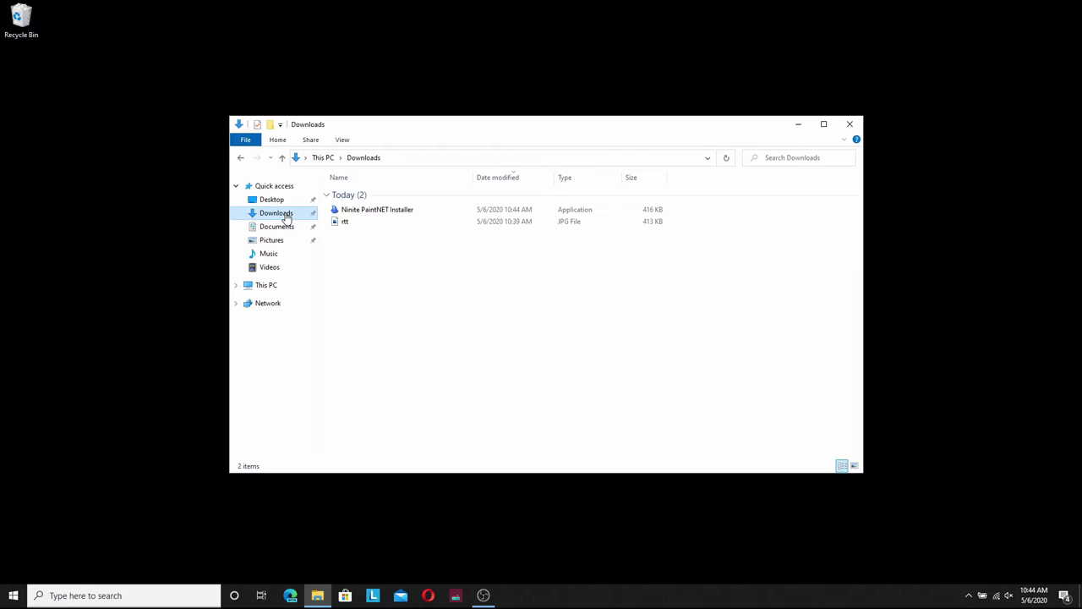
{"action": "double_click", "coordinate": [369, 211]}
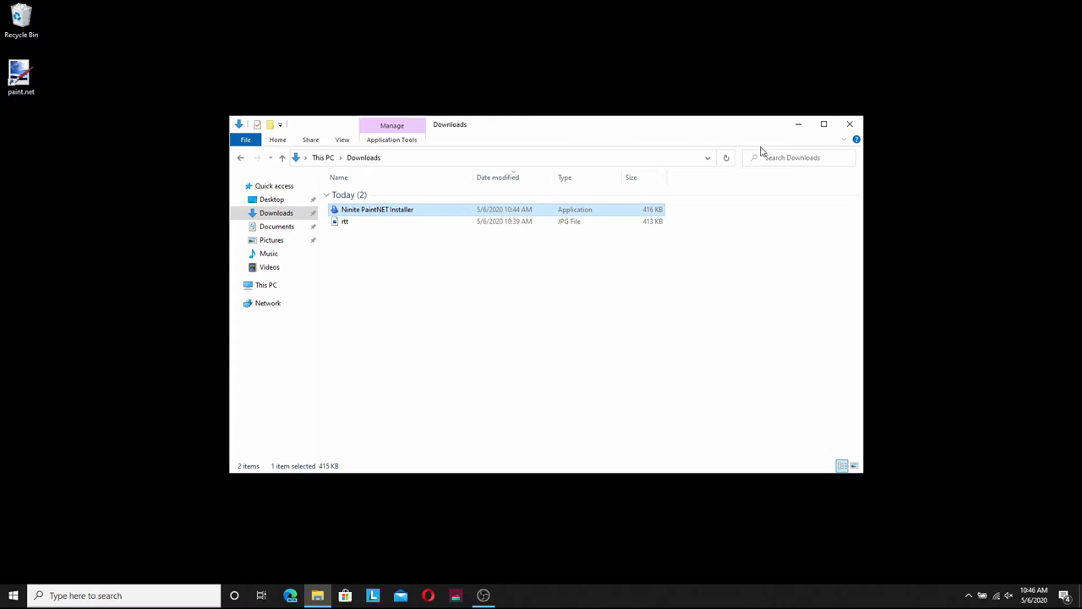
{"action": "left_click", "coordinate": [317, 595]}
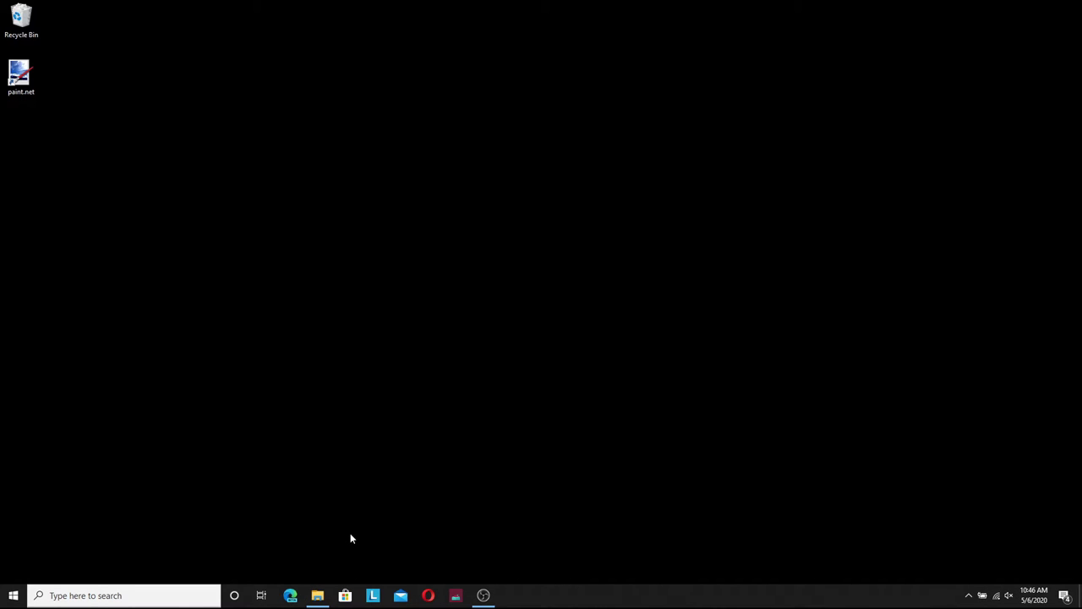
- Preview the rtt image, then set it as the desktop background
{"action": "key", "text": "alt+Tab"}
{"action": "left_click", "coordinate": [345, 222]}
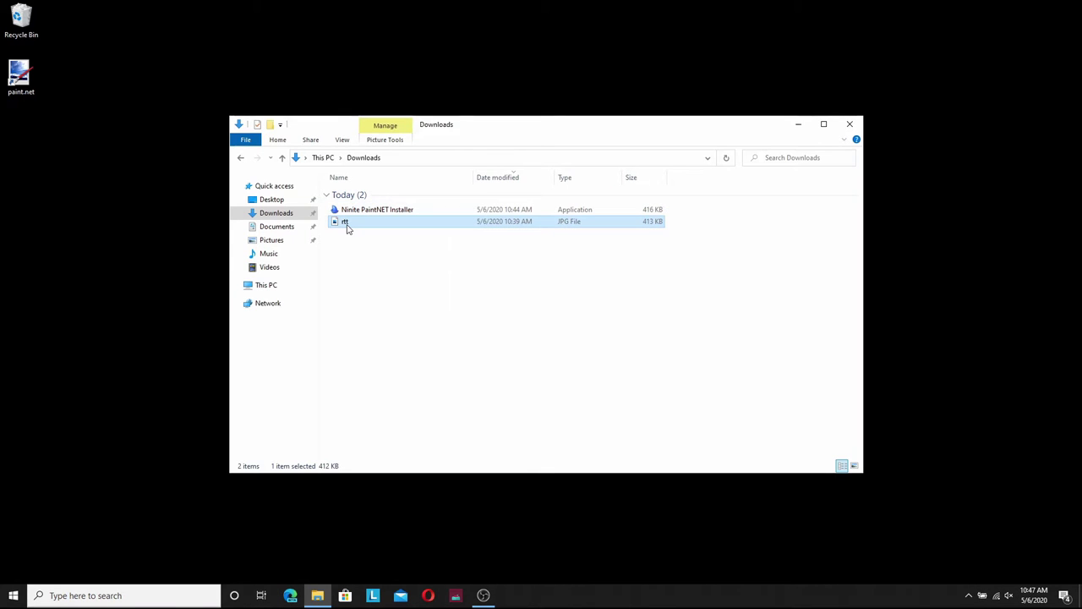
{"action": "double_click", "coordinate": [346, 223]}
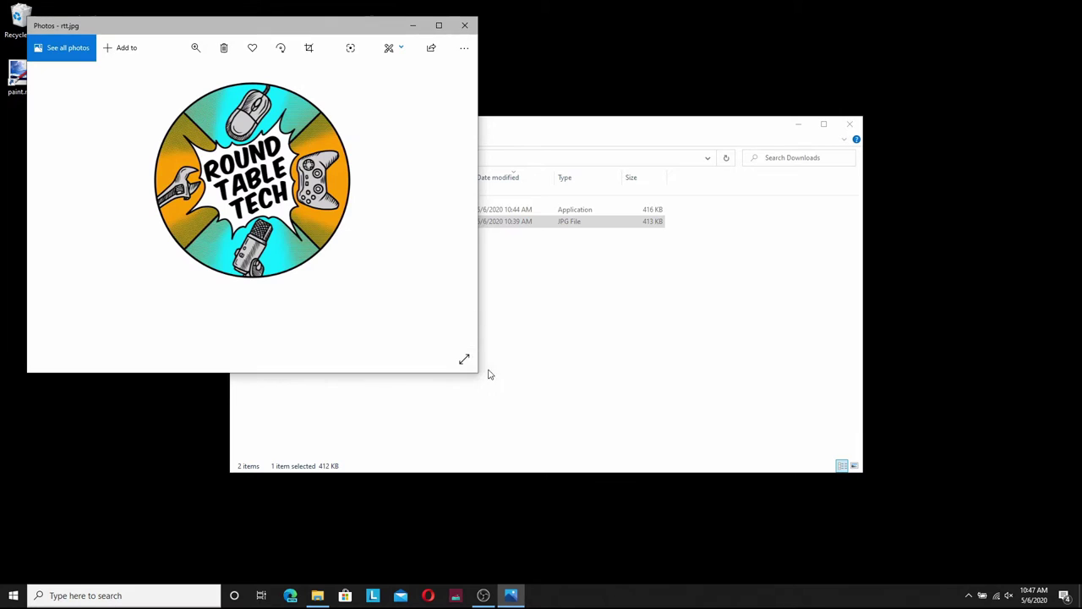
{"action": "left_click_drag", "start_coordinate": [477, 372], "coordinate": [637, 455]}
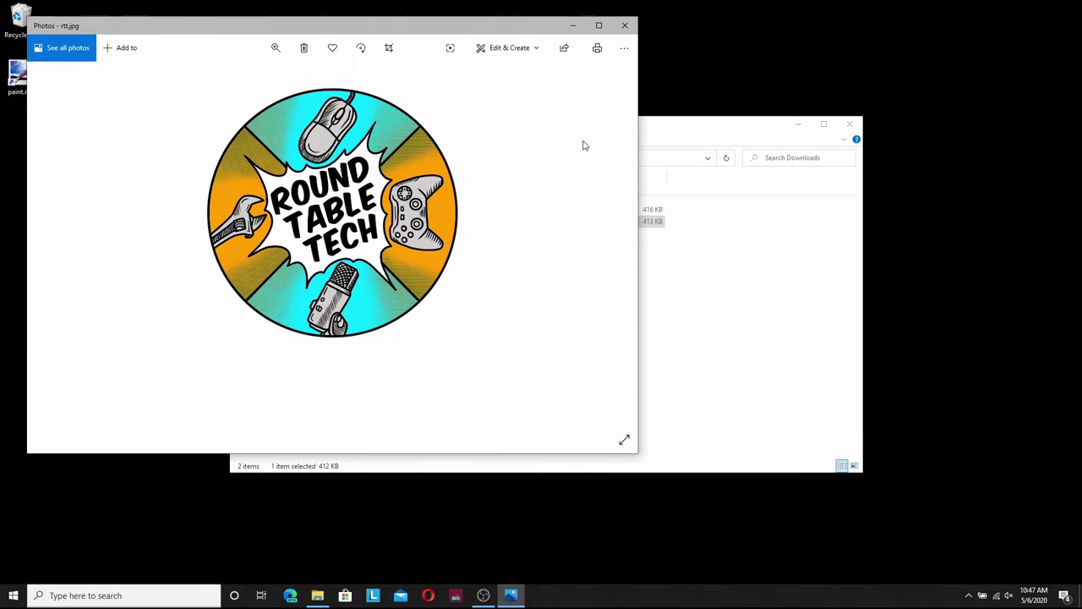
{"action": "left_click", "coordinate": [626, 26]}
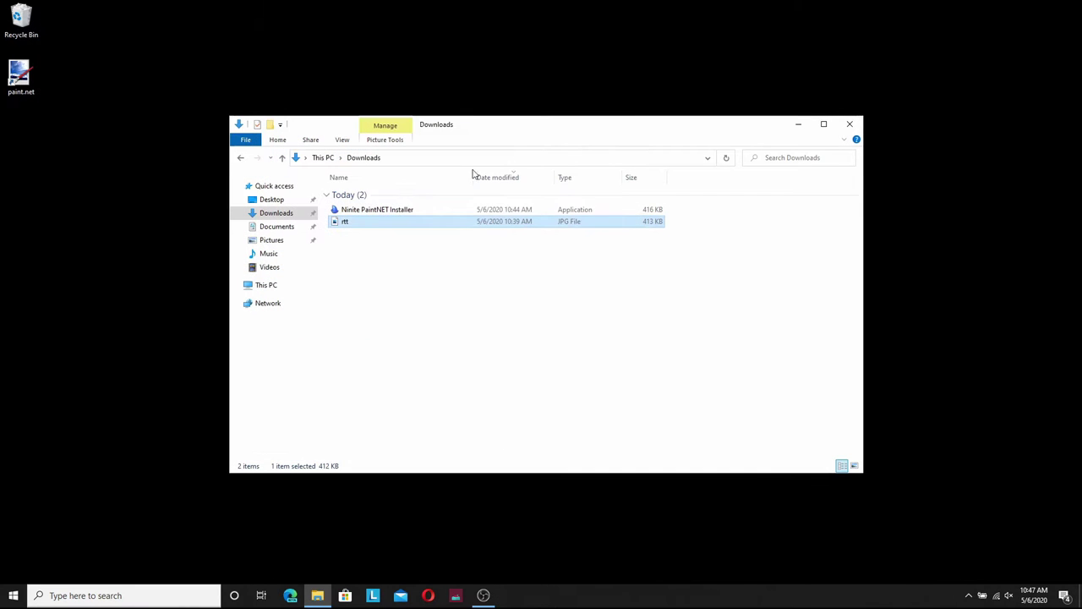
{"action": "right_click", "coordinate": [352, 226]}
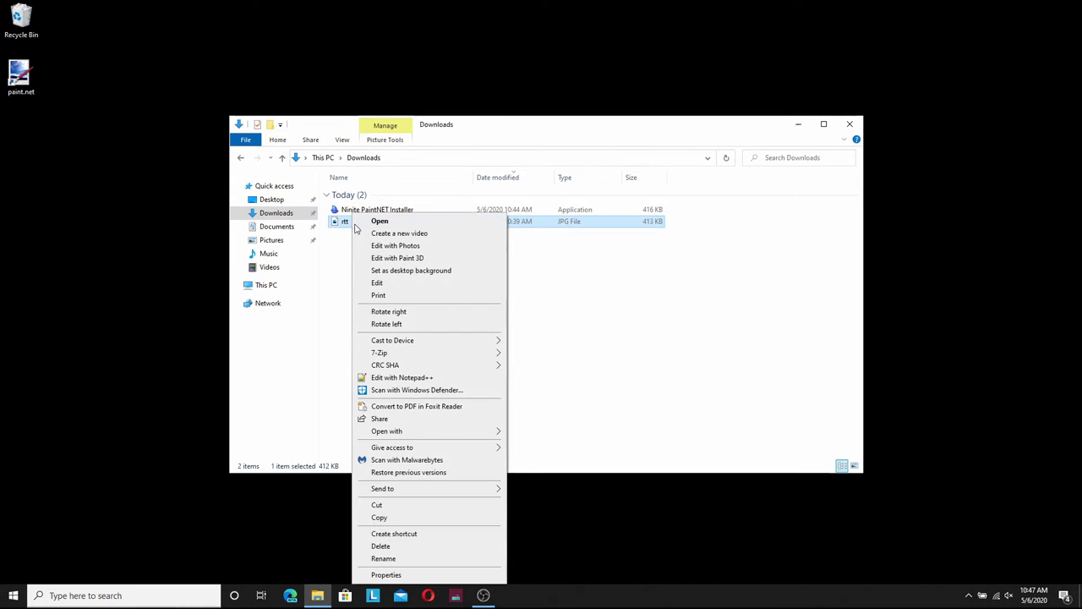
{"action": "left_click", "coordinate": [399, 270]}
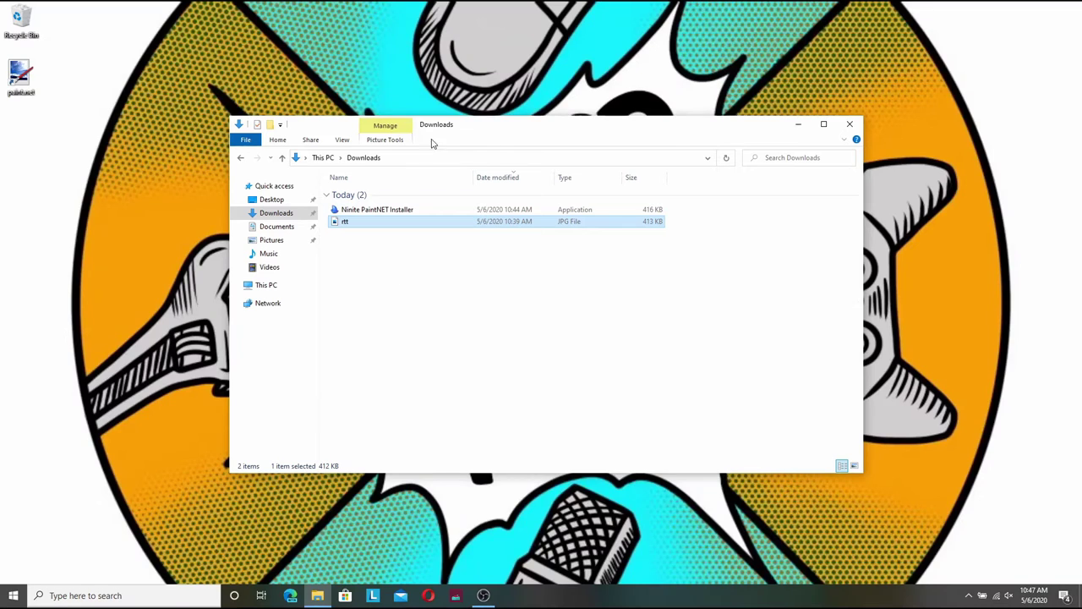
- Open rtt.jpg in paint.net from its Open with menu
{"action": "left_click_drag", "start_coordinate": [444, 129], "coordinate": [400, 91]}
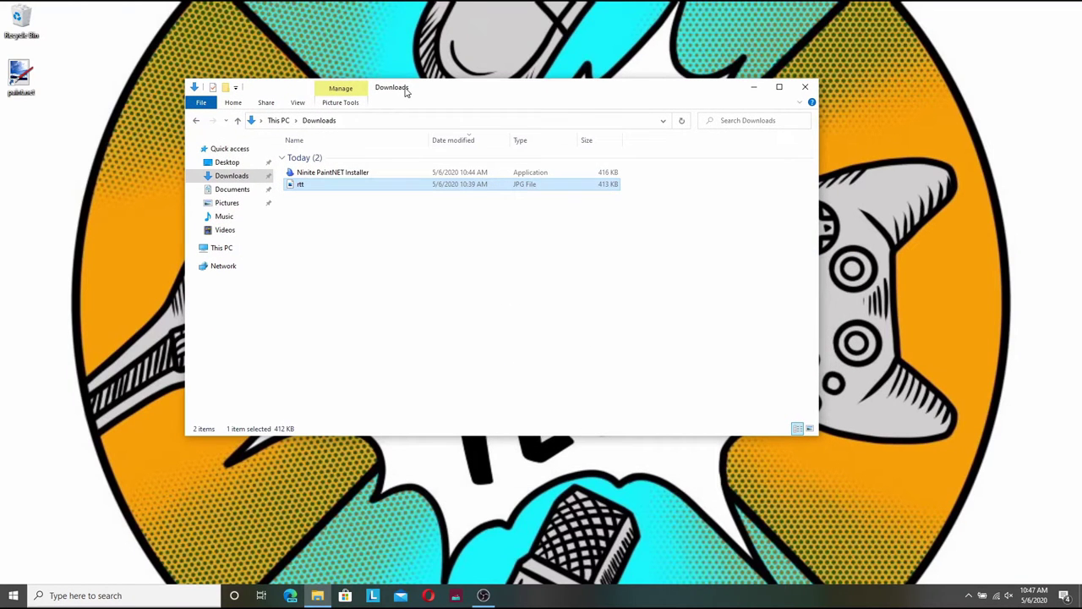
{"action": "right_click", "coordinate": [335, 186]}
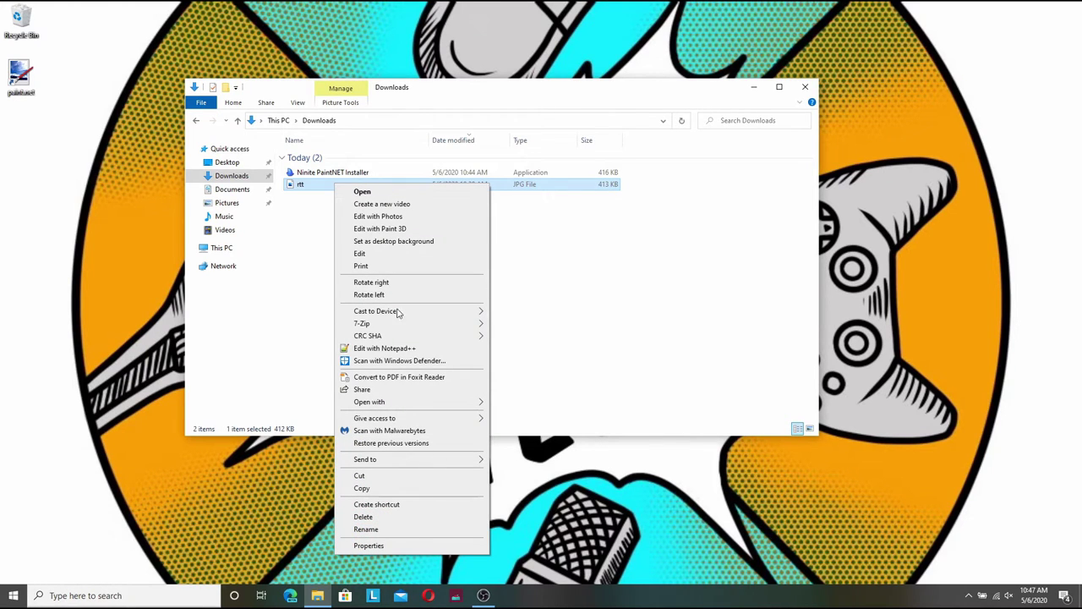
{"action": "mouse_move", "coordinate": [412, 405]}
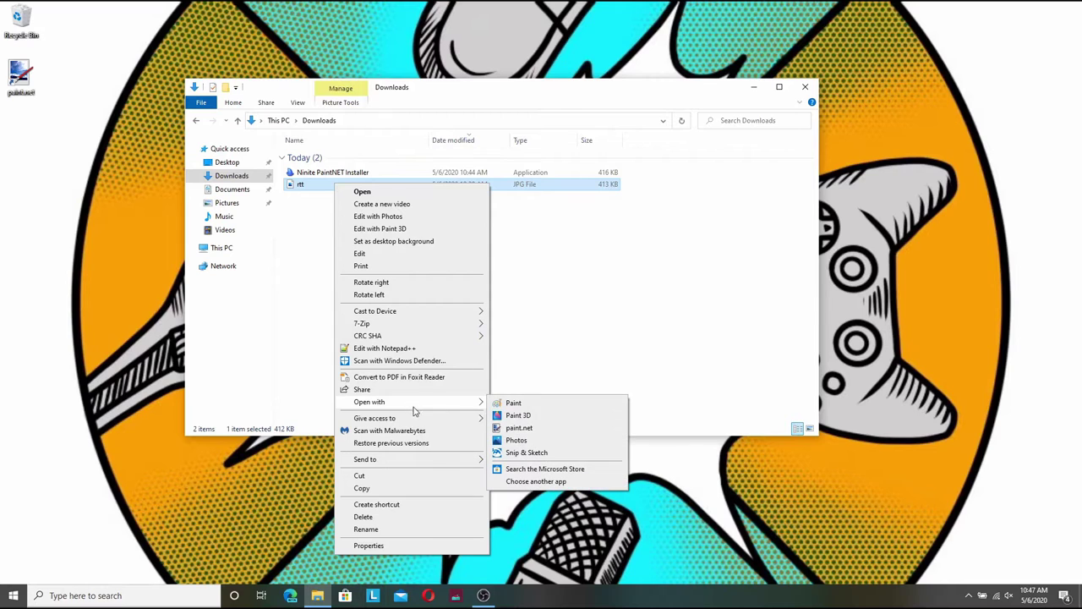
{"action": "left_click", "coordinate": [519, 427]}
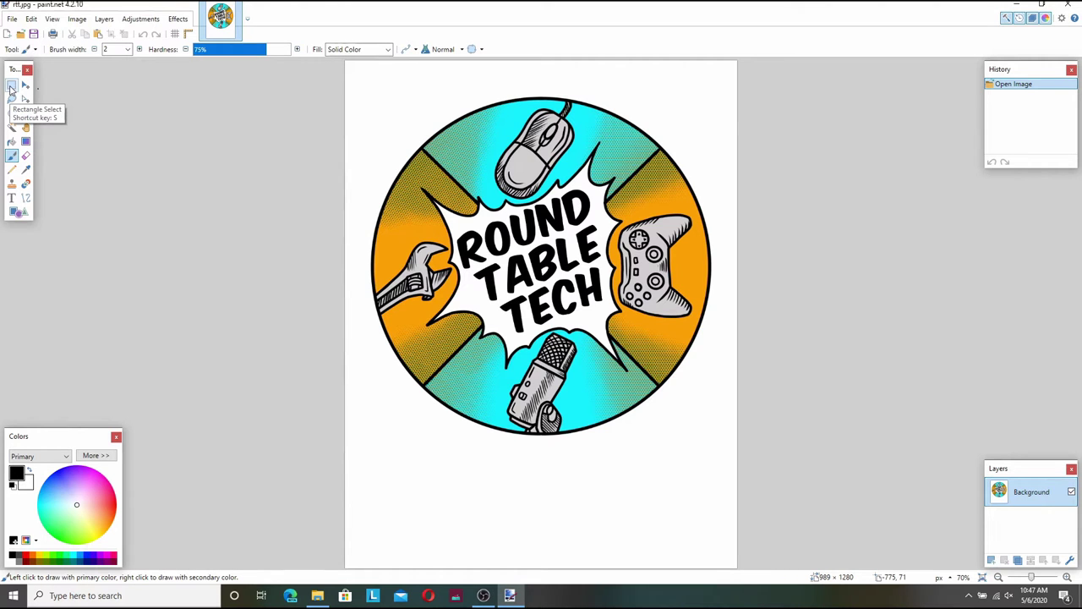
- Rectangle-select the square around the round logo and crop to it, giving 989 × 907
{"action": "left_click", "coordinate": [11, 87]}
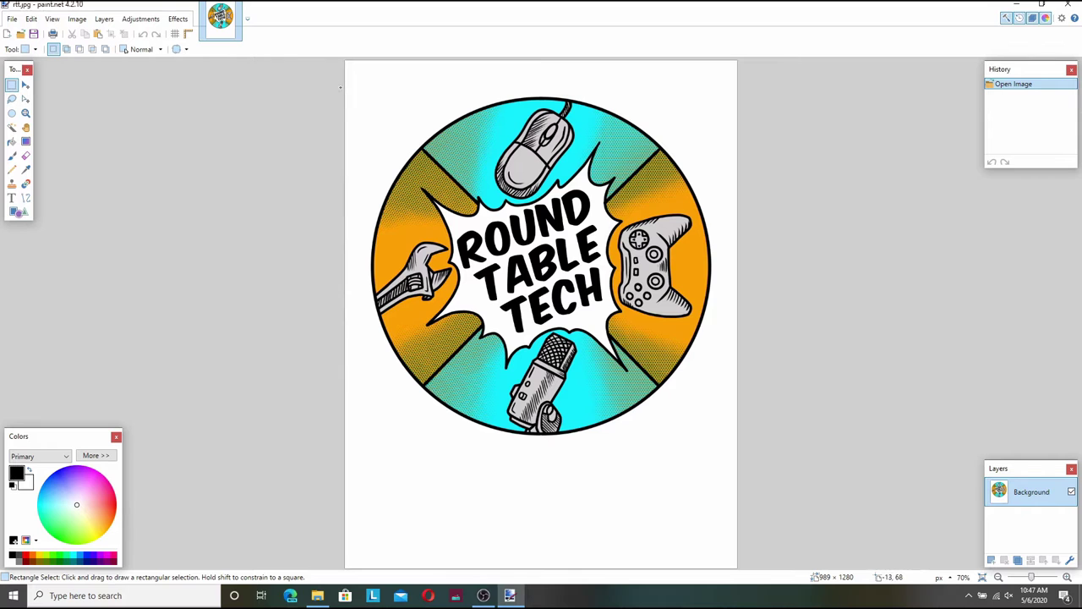
{"action": "left_click_drag", "start_coordinate": [342, 86], "coordinate": [742, 447]}
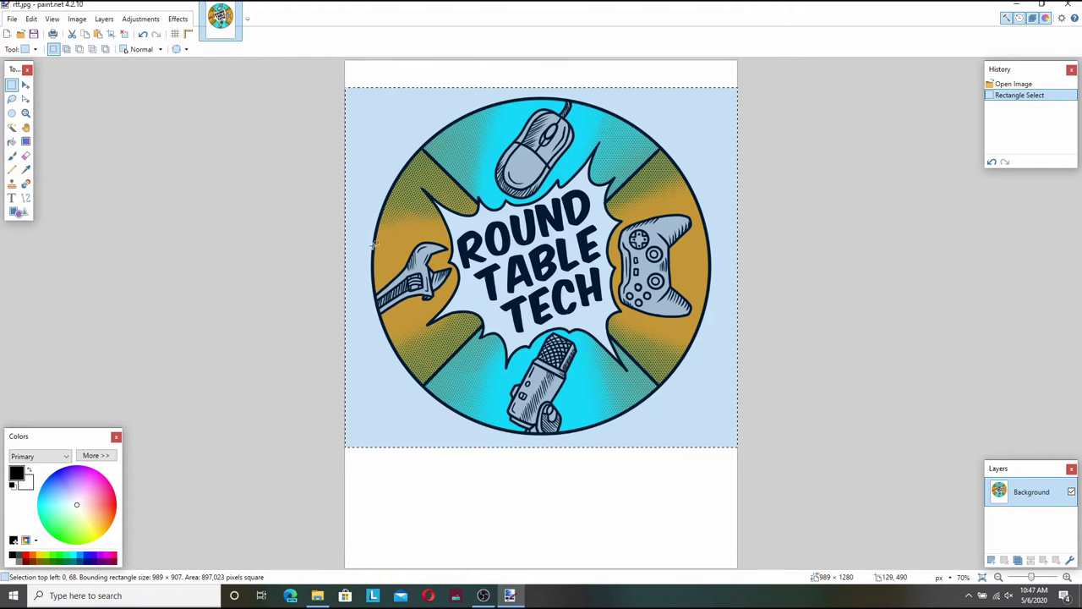
{"action": "left_click", "coordinate": [81, 23]}
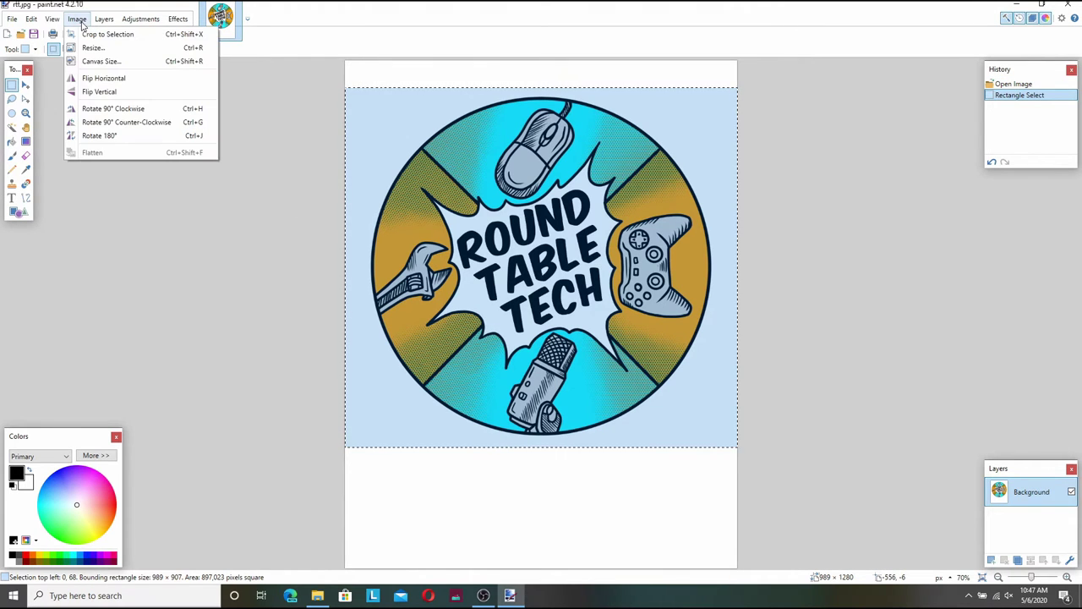
{"action": "left_click", "coordinate": [85, 35]}
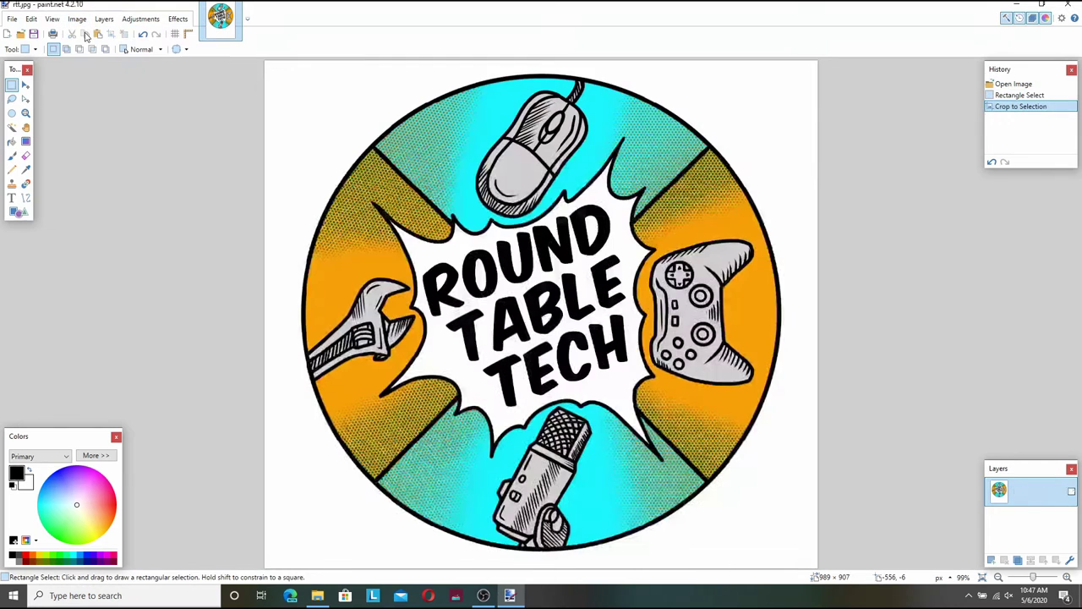
{"action": "left_click", "coordinate": [81, 23]}
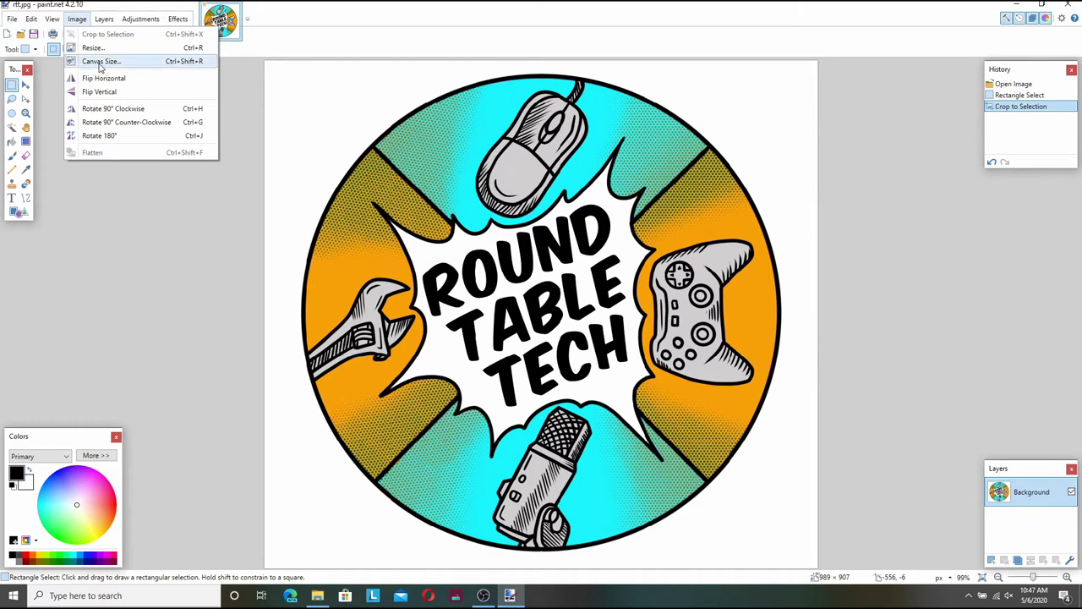
- Resize the canvas to width 1920 and height 1080, anchored top left
{"action": "left_click", "coordinate": [100, 62]}
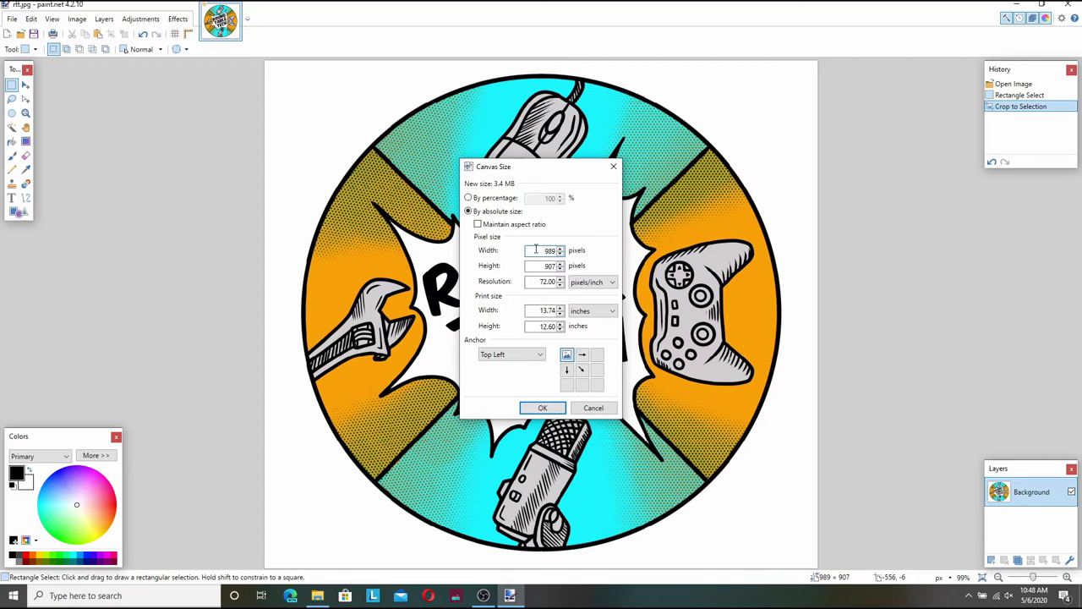
{"action": "left_click_drag", "start_coordinate": [535, 249], "coordinate": [572, 247]}
{"action": "type", "text": "1920"}
{"action": "key", "text": "Tab"}
{"action": "type", "text": "1080"}
{"action": "left_click", "coordinate": [543, 406]}
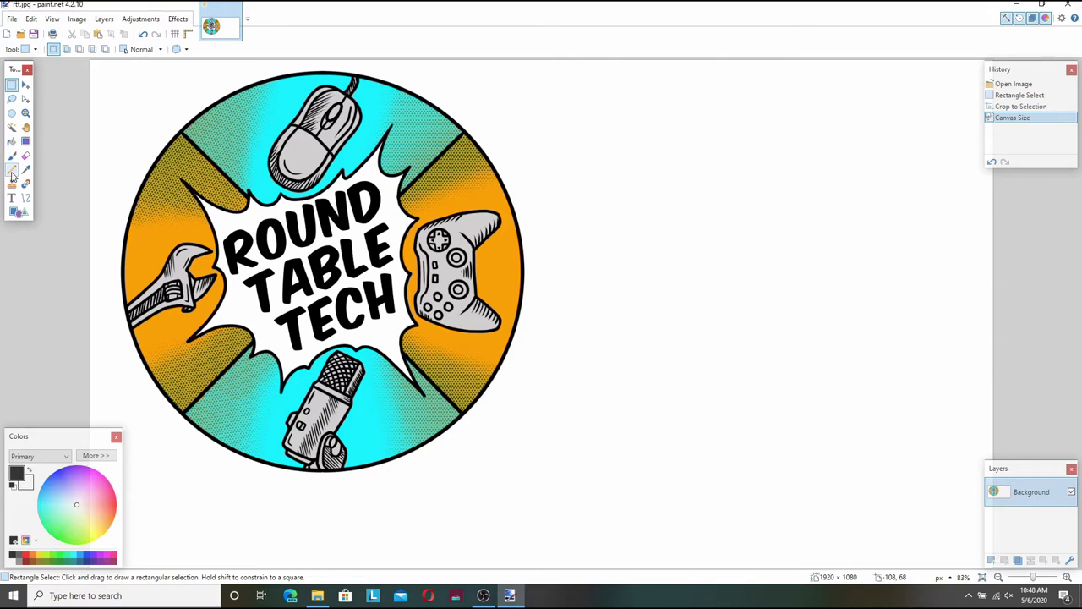
- Show rulers and move the selected logo block to 460, 44 near the horizontal centre
{"action": "left_click", "coordinate": [187, 34]}
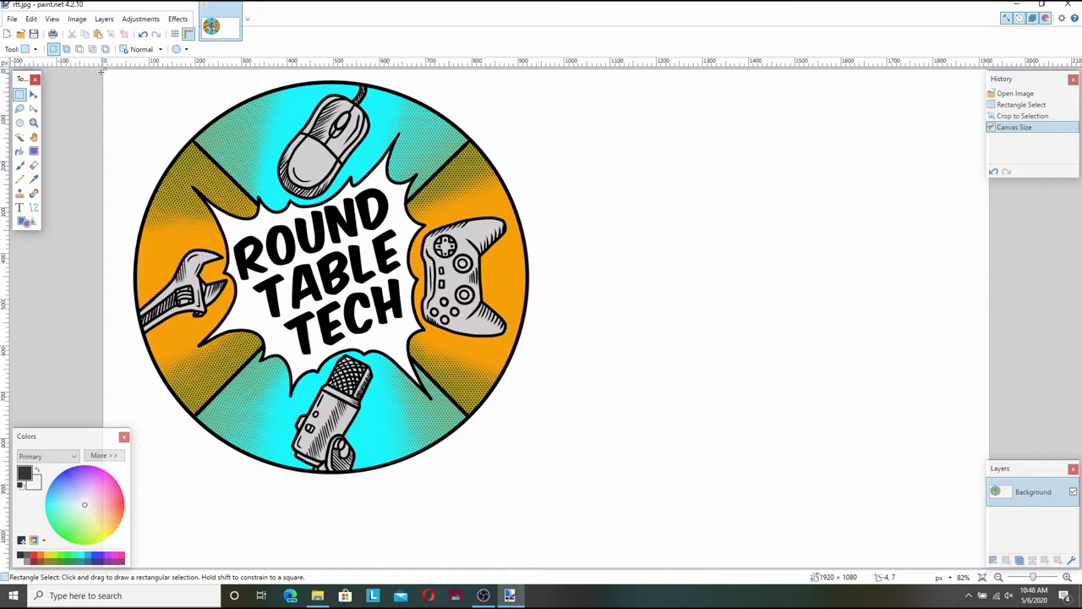
{"action": "mouse_move", "coordinate": [100, 73]}
{"action": "left_mouse_down"}
{"action": "mouse_move", "coordinate": [512, 406]}
{"action": "mouse_move", "coordinate": [589, 498]}
{"action": "mouse_move", "coordinate": [105, 71]}
{"action": "left_mouse_up"}
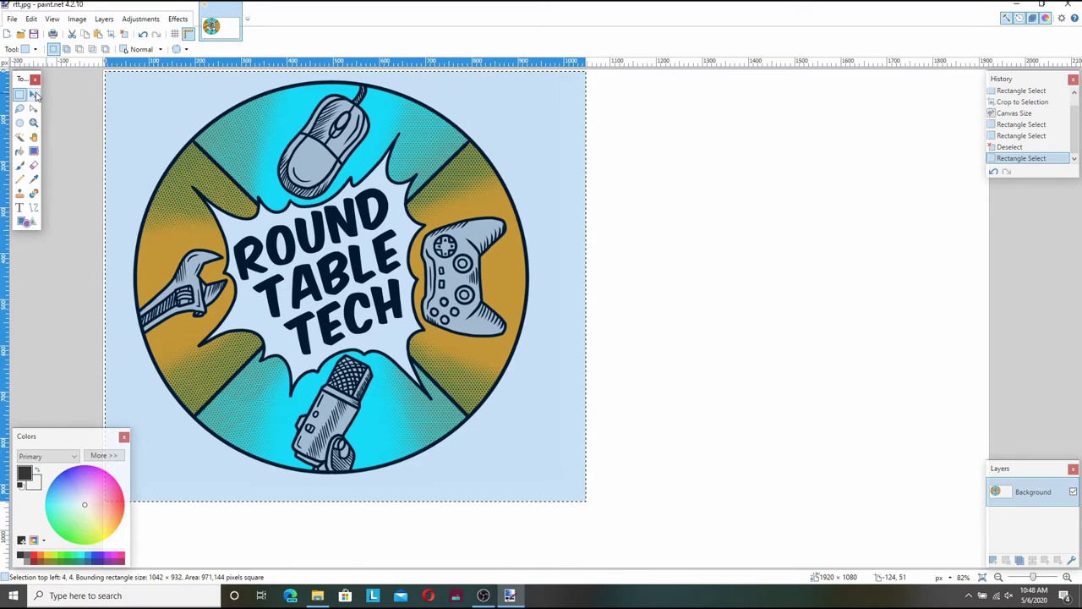
{"action": "left_click", "coordinate": [34, 94]}
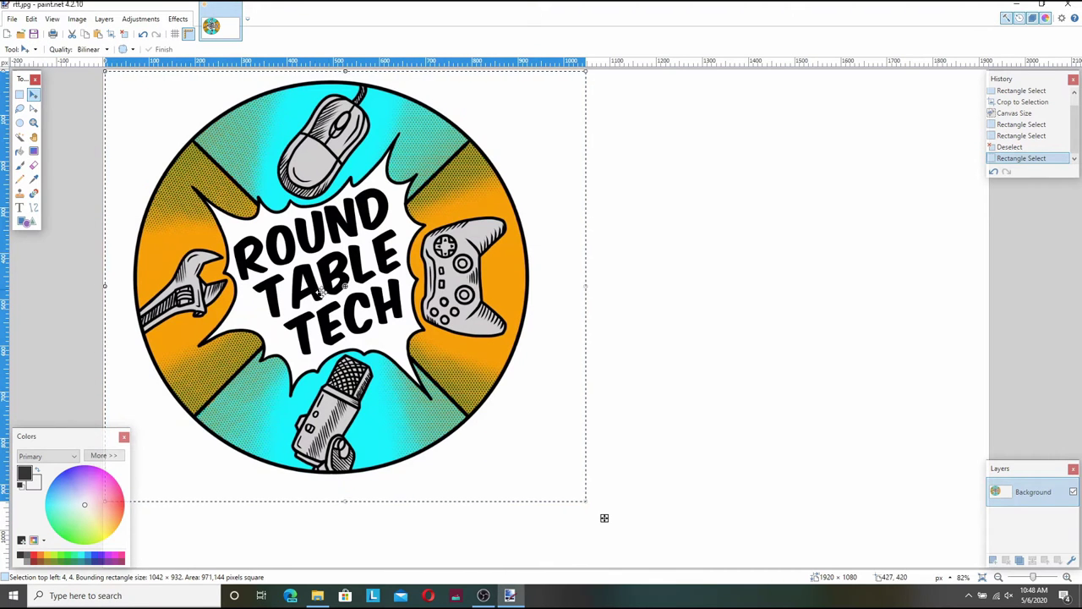
{"action": "left_click_drag", "start_coordinate": [340, 288], "coordinate": [541, 304]}
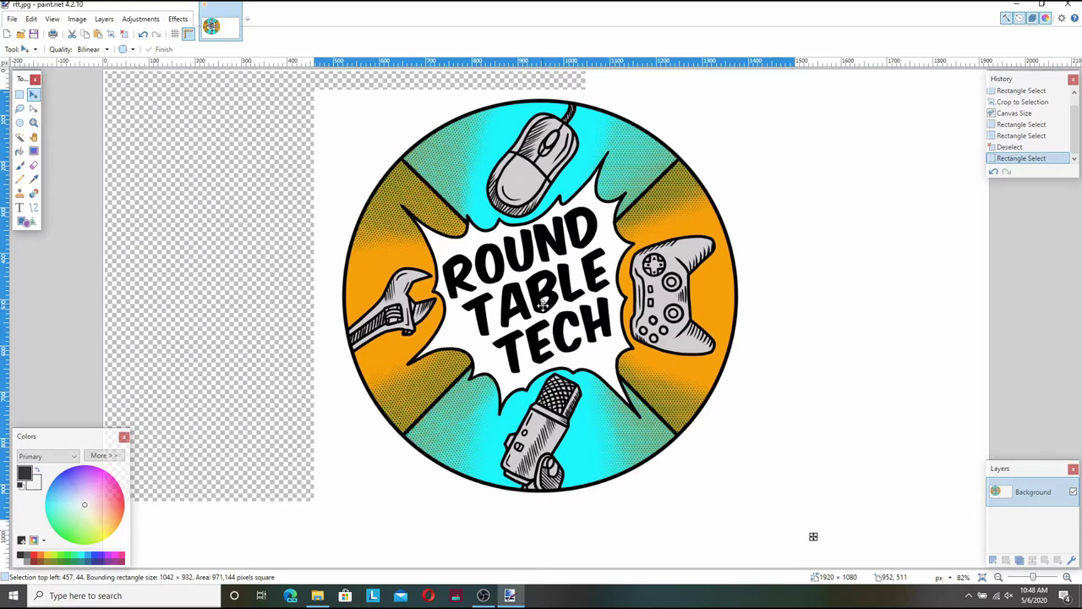
{"action": "left_click_drag", "start_coordinate": [542, 305], "coordinate": [545, 307]}
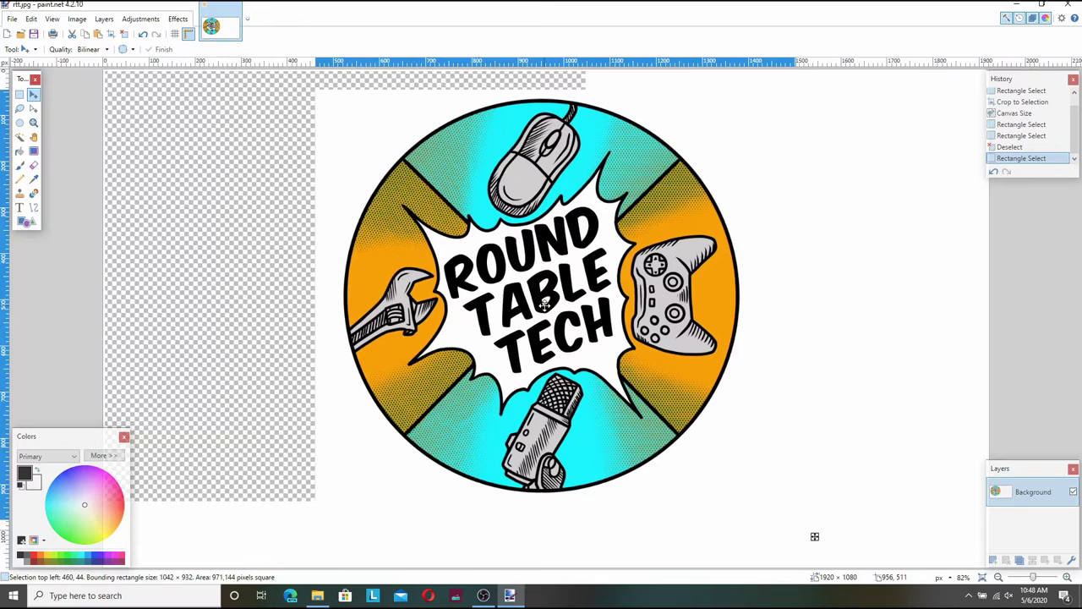
{"action": "left_click", "coordinate": [544, 306]}
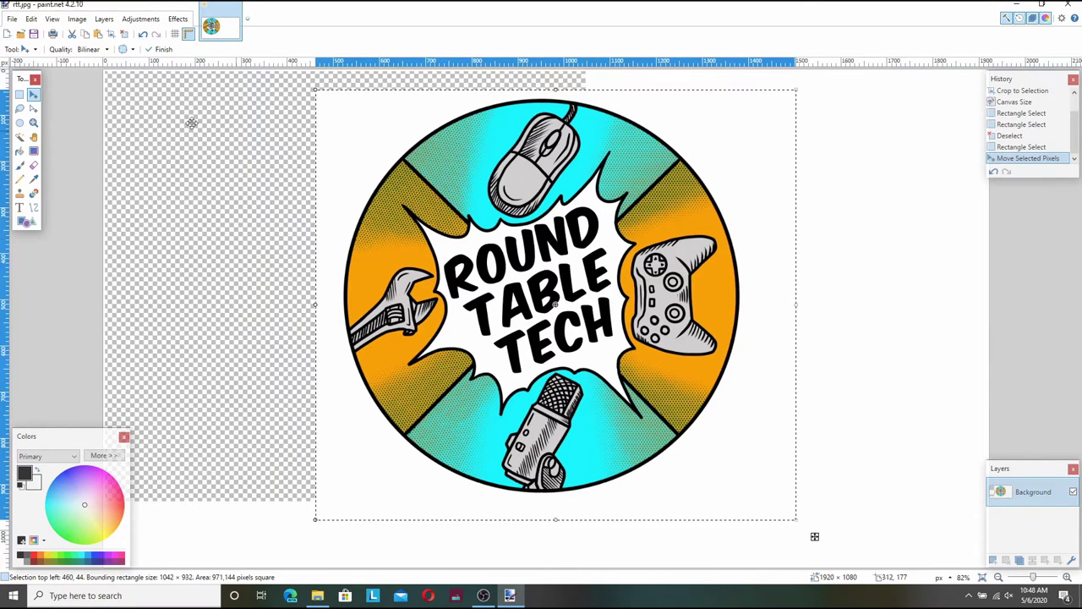
- Magic-wand select the white background surrounding the logo block
{"action": "left_click", "coordinate": [19, 139]}
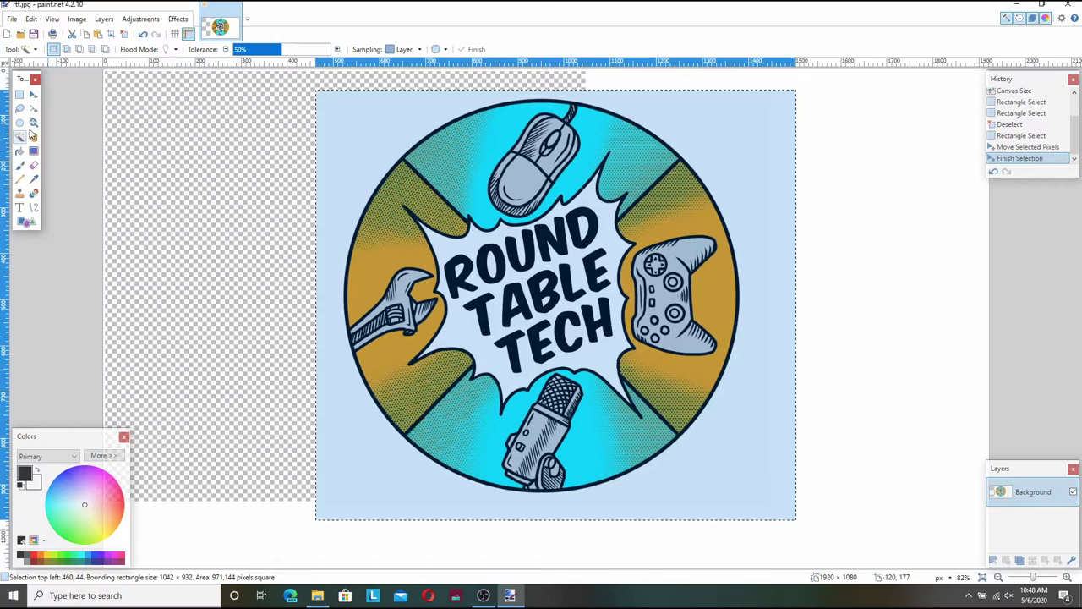
{"action": "left_click", "coordinate": [348, 144]}
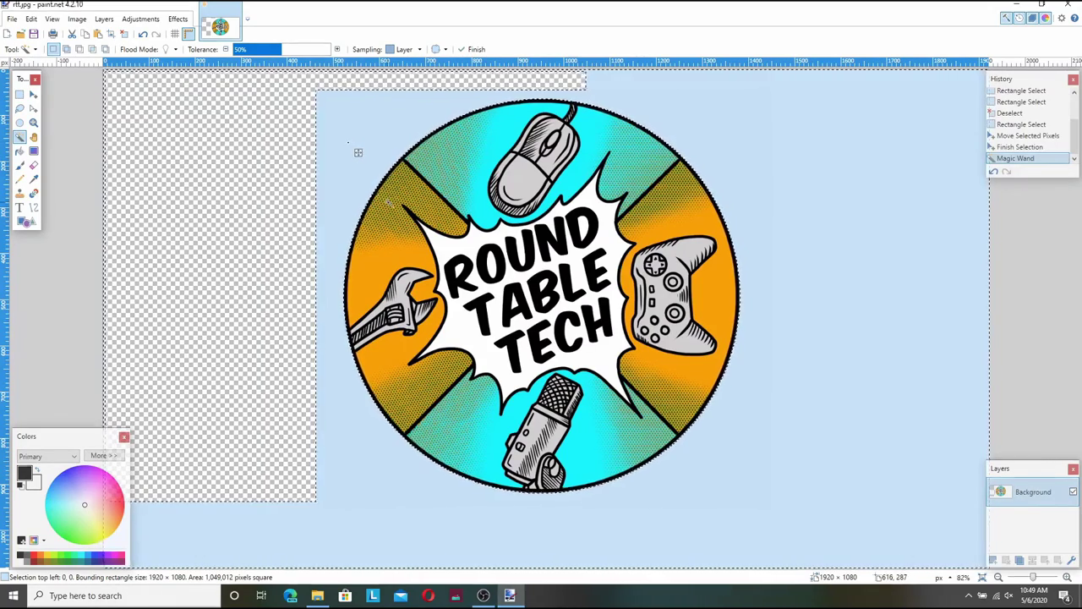
- Zoom in to 3800% on the logo's dark outer edge to inspect the selection boundary
{"action": "scroll", "coordinate": [359, 152], "scroll_direction": "up", "scroll_amount": 6}
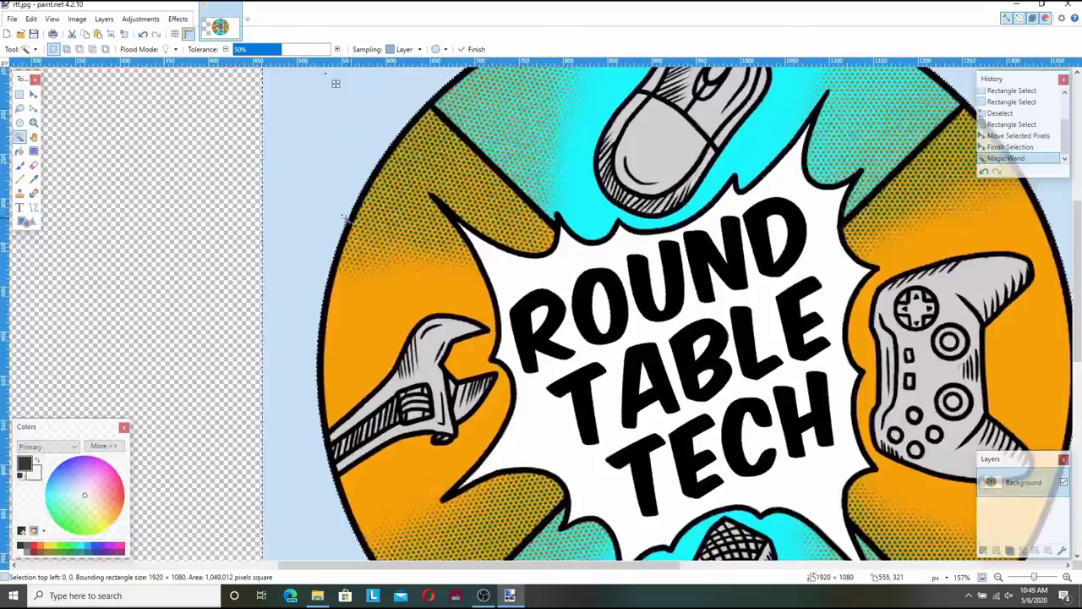
{"action": "scroll", "coordinate": [347, 227], "scroll_direction": "up", "scroll_amount": 6}
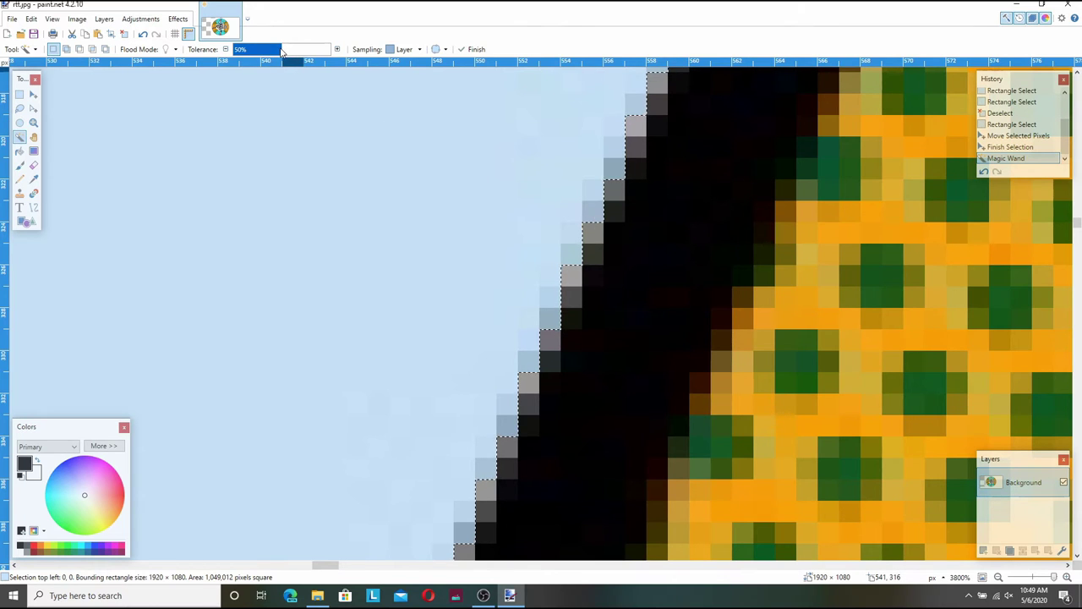
- Raise Magic Wand tolerance to 90%, growing the selection to 1,500,088 pixels, then zoom out
{"action": "left_click_drag", "start_coordinate": [282, 51], "coordinate": [313, 49]}
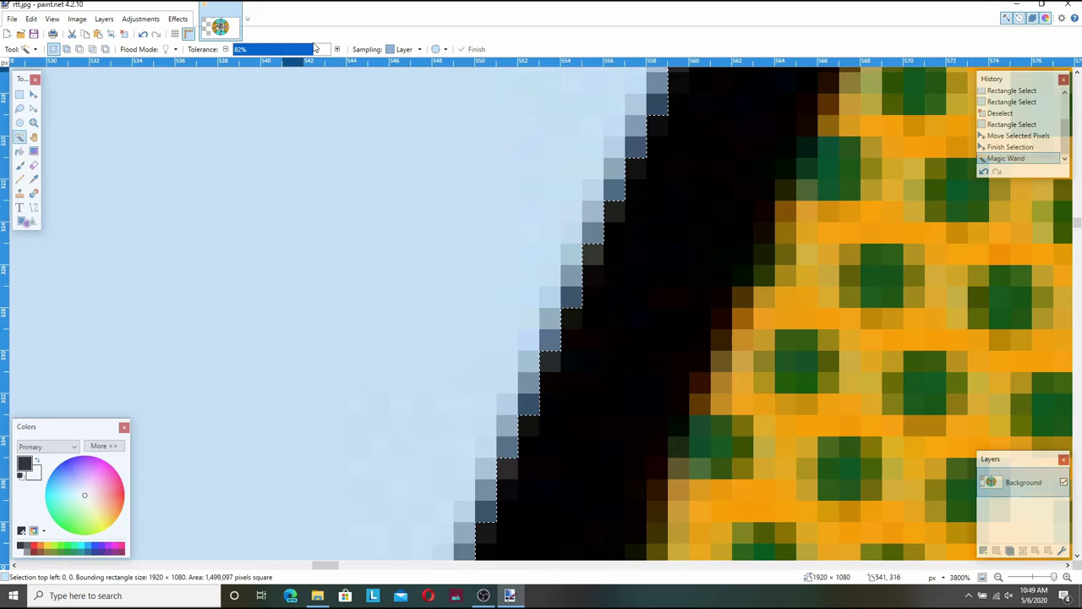
{"action": "left_click_drag", "start_coordinate": [313, 48], "coordinate": [312, 48]}
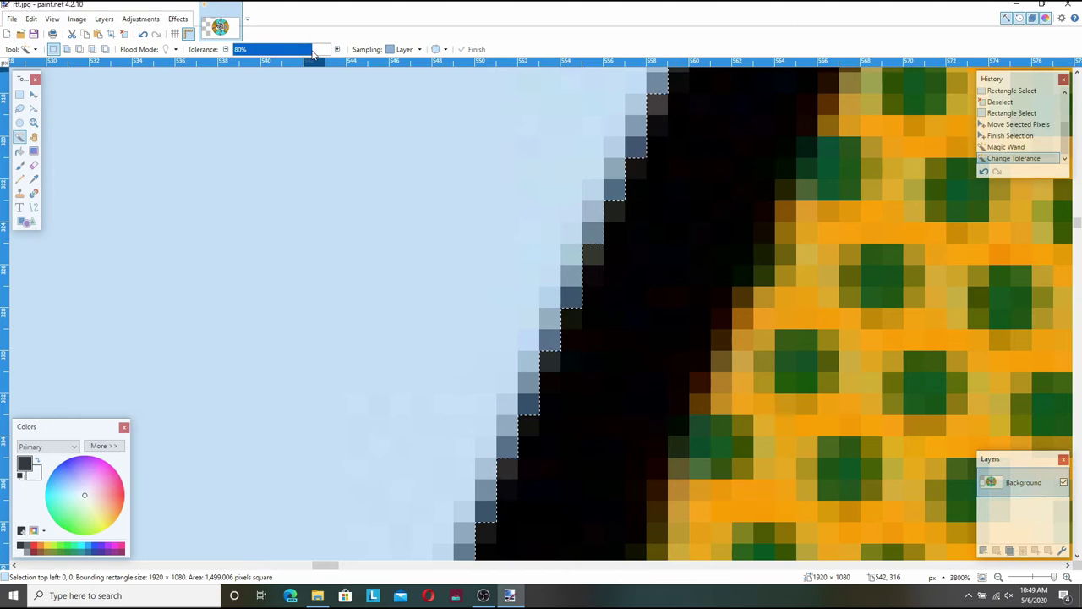
{"action": "left_click_drag", "start_coordinate": [311, 49], "coordinate": [321, 51]}
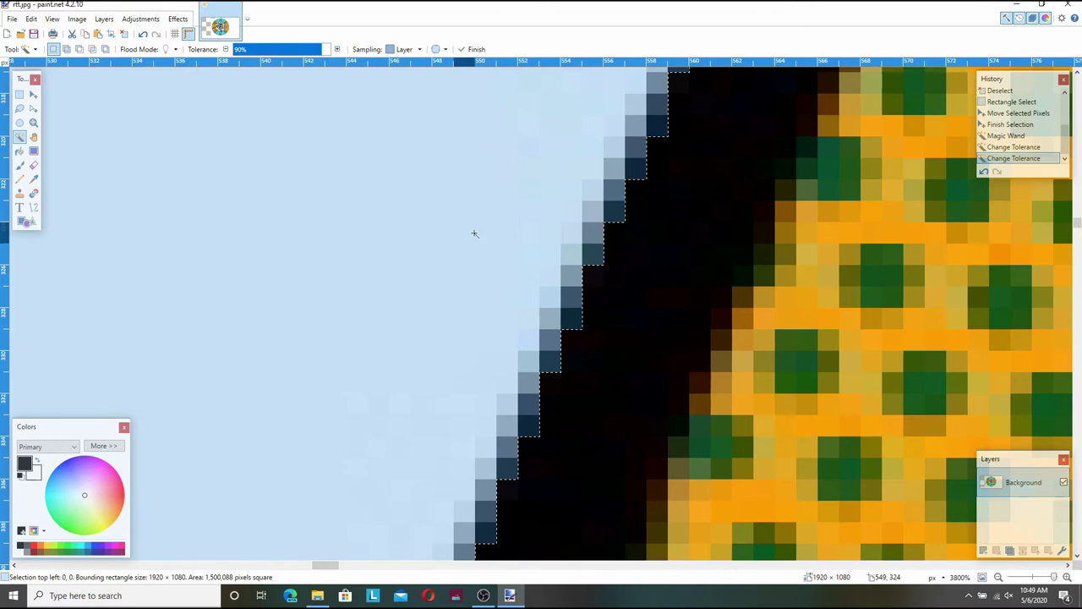
{"action": "scroll", "coordinate": [457, 245], "scroll_direction": "down", "scroll_amount": 3}
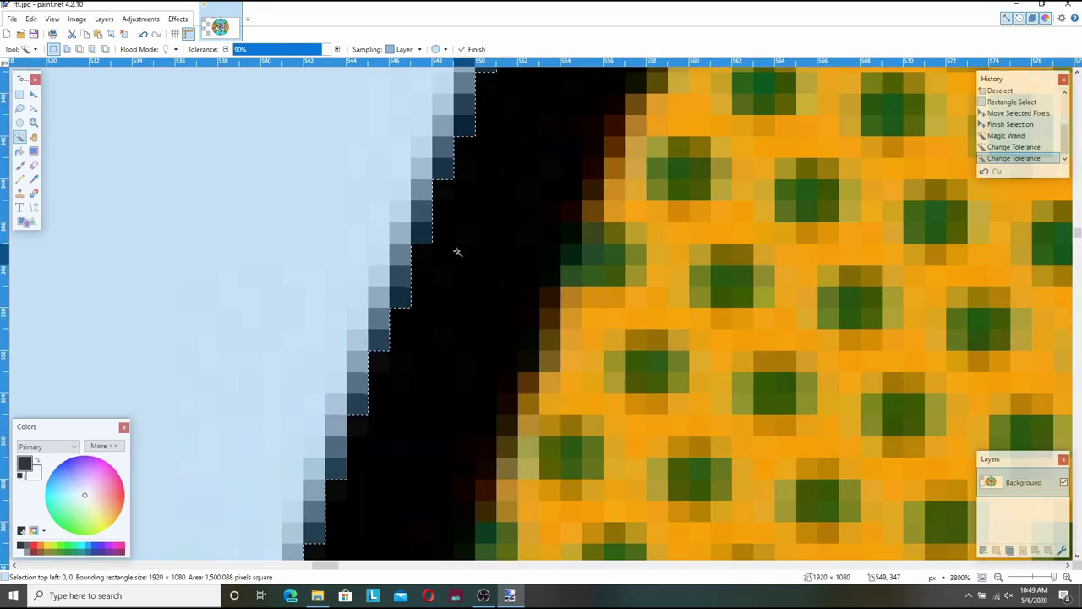
{"action": "scroll", "coordinate": [456, 251], "scroll_direction": "down", "scroll_amount": 6}
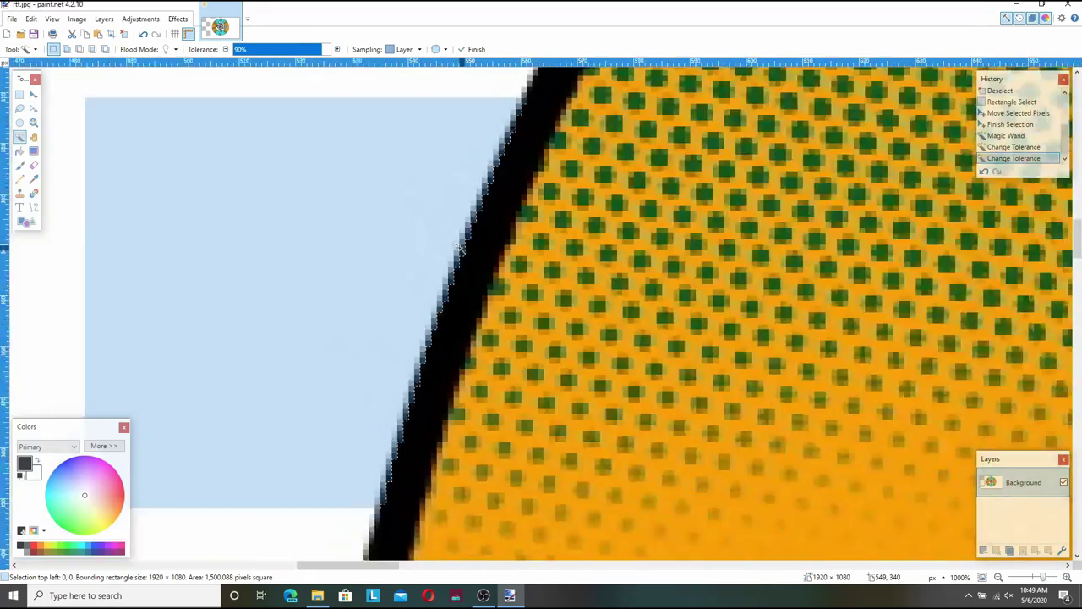
{"action": "scroll", "coordinate": [458, 245], "scroll_direction": "down", "scroll_amount": 8}
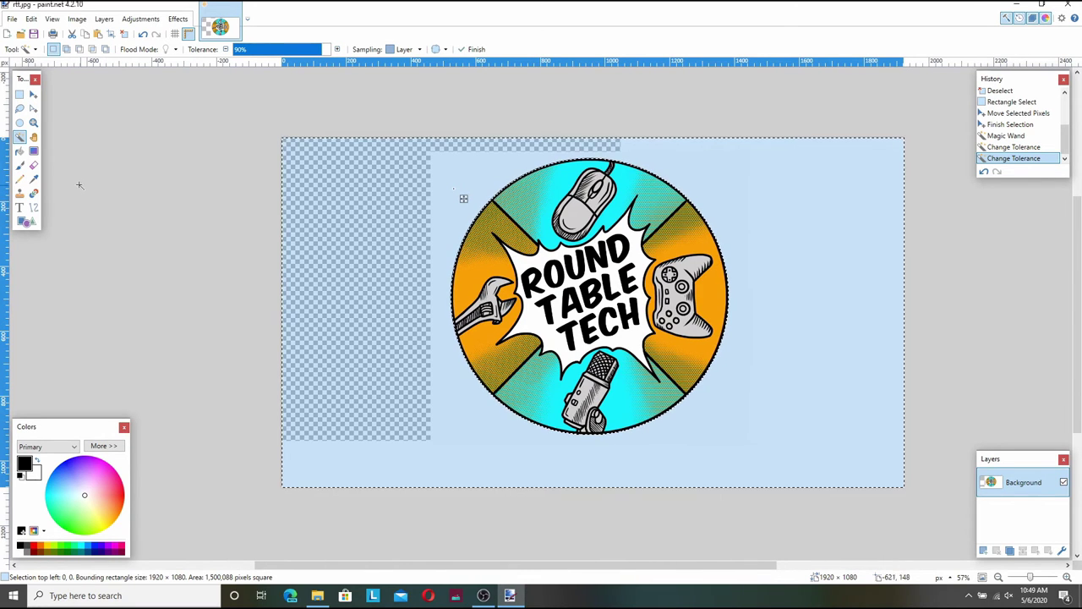
{"action": "left_click", "coordinate": [34, 166]}
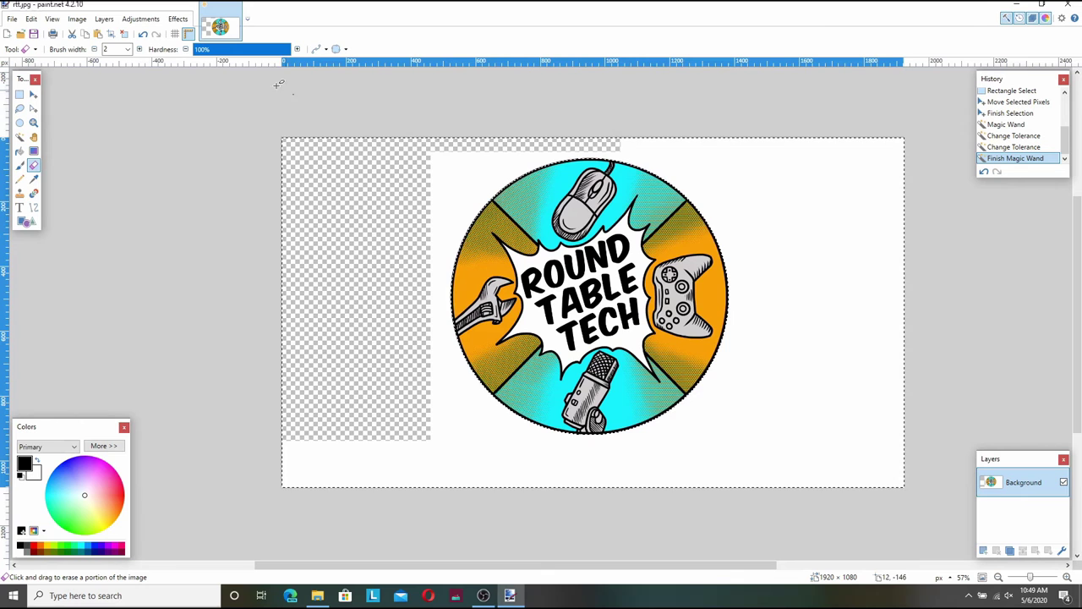
- Erase the selected white background around the logo with an 1800-wide eraser brush
{"action": "left_click", "coordinate": [127, 49]}
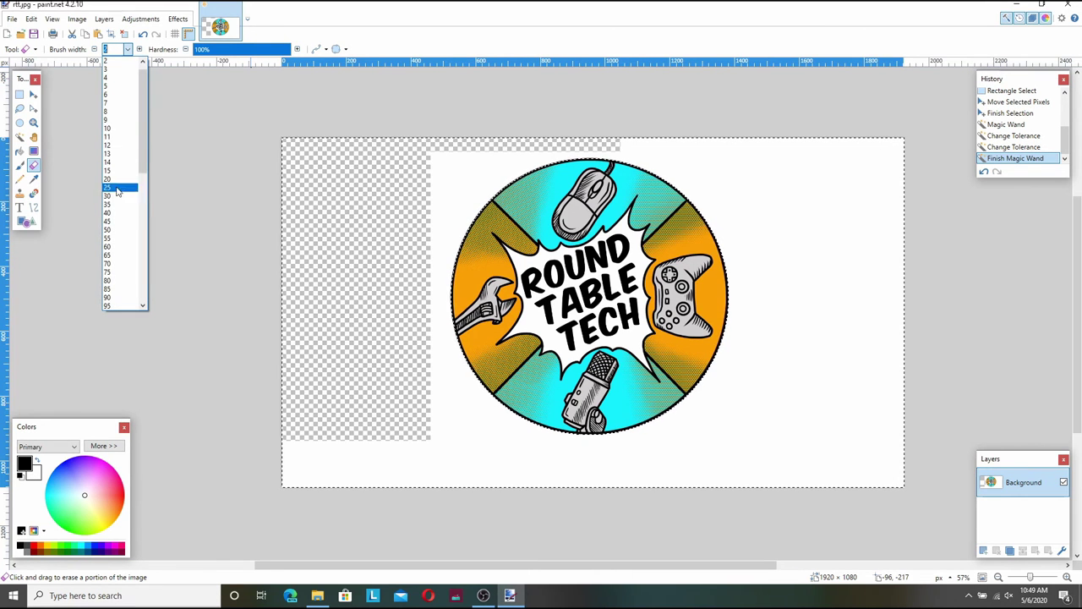
{"action": "scroll", "coordinate": [119, 191], "scroll_direction": "down", "scroll_amount": 10}
{"action": "left_click", "coordinate": [118, 270]}
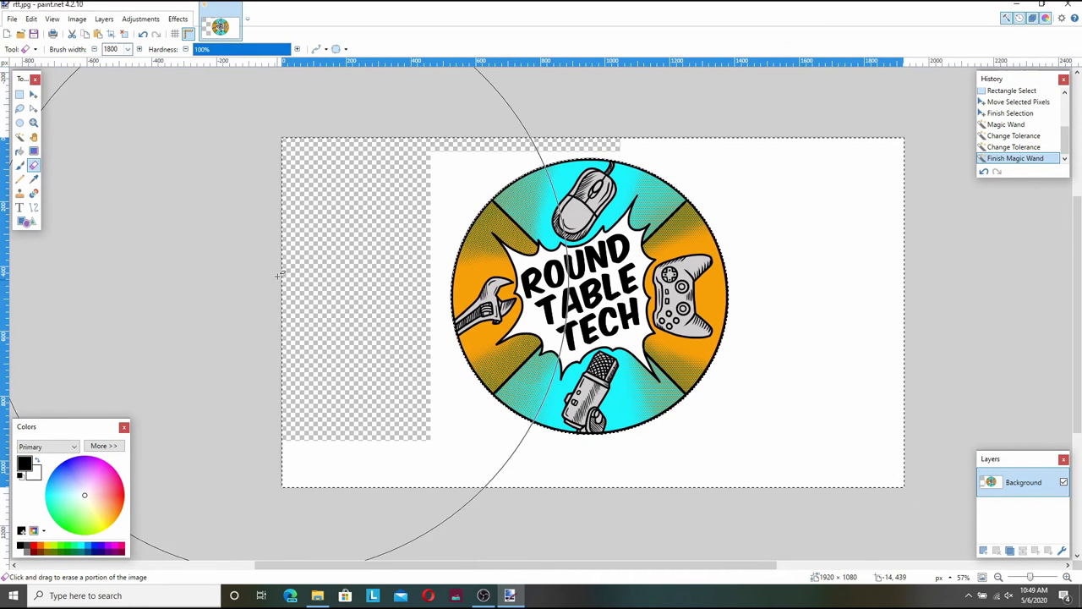
{"action": "mouse_move", "coordinate": [277, 279]}
{"action": "left_mouse_down"}
{"action": "mouse_move", "coordinate": [405, 279]}
{"action": "mouse_move", "coordinate": [609, 253]}
{"action": "mouse_move", "coordinate": [719, 220]}
{"action": "mouse_move", "coordinate": [643, 192]}
{"action": "left_mouse_up"}
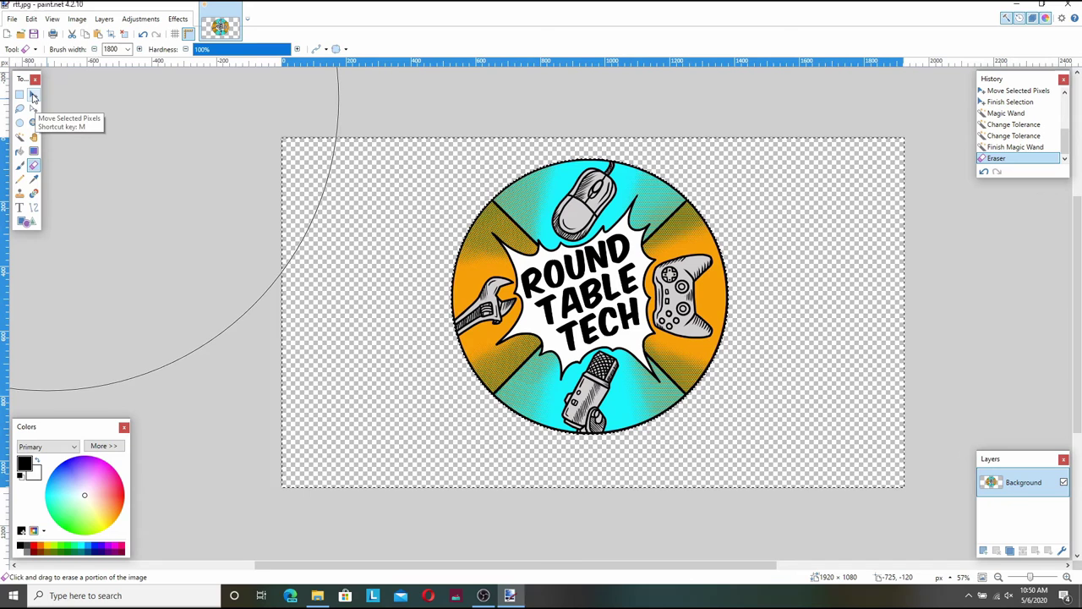
- Fill the selected background with a diagonal black-to-grey gradient toward the lower right, then deselect
{"action": "left_click", "coordinate": [32, 97]}
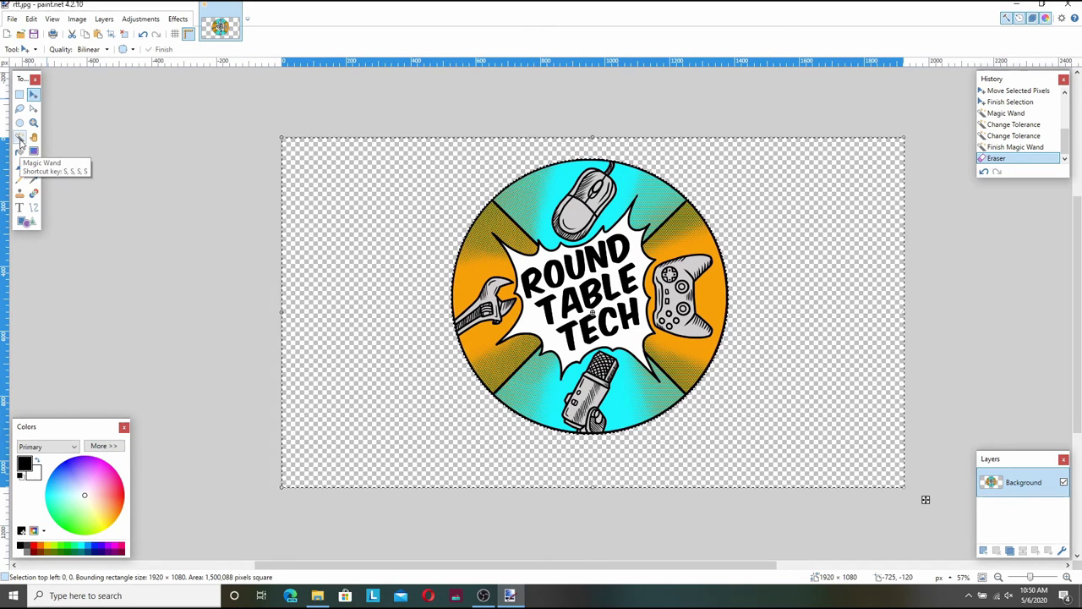
{"action": "left_click", "coordinate": [19, 138]}
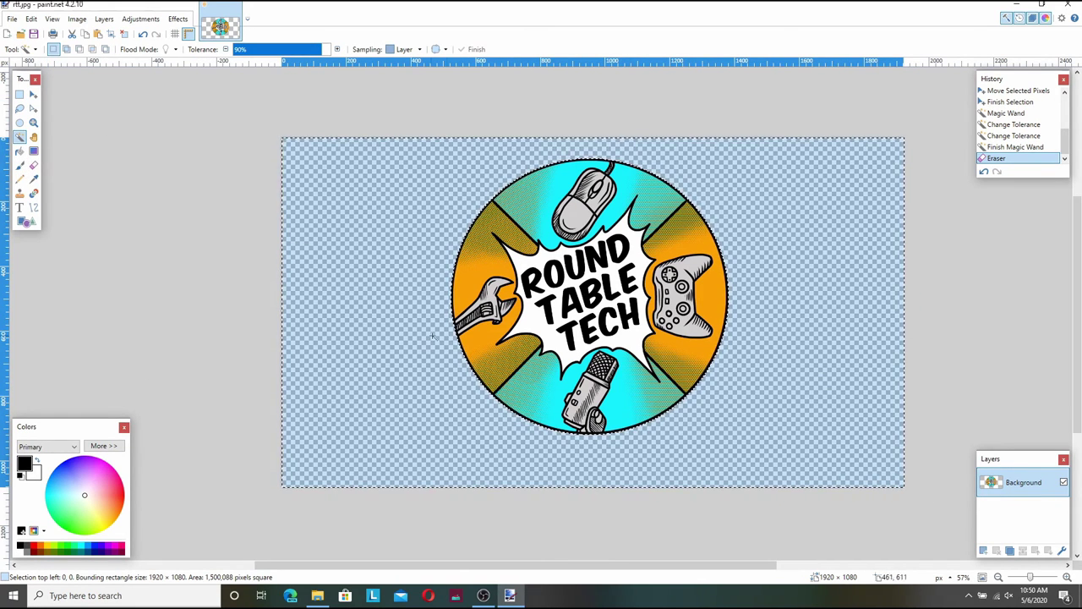
{"action": "scroll", "coordinate": [557, 343], "scroll_direction": "up", "scroll_amount": 3}
{"action": "scroll", "coordinate": [556, 342], "scroll_direction": "down", "scroll_amount": 4}
{"action": "scroll", "coordinate": [554, 342], "scroll_direction": "up", "scroll_amount": 3}
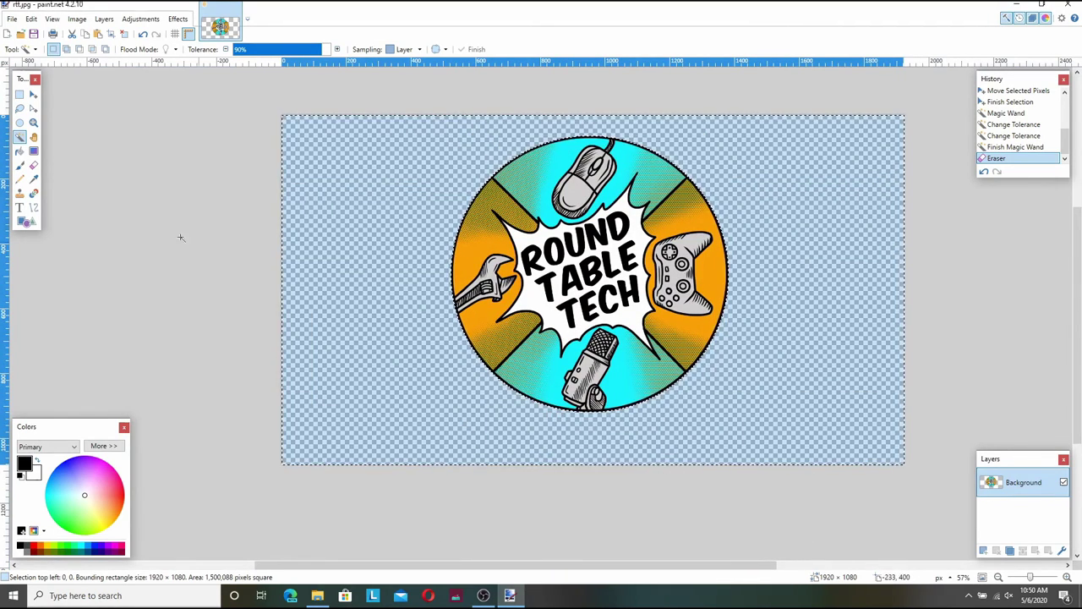
{"action": "left_click", "coordinate": [34, 153]}
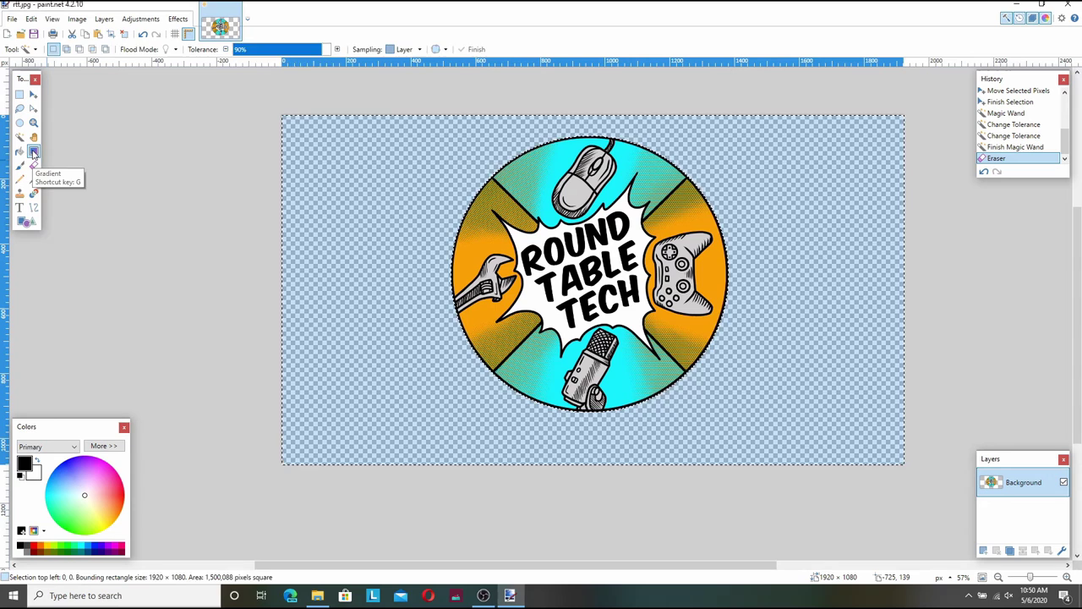
{"action": "right_click", "coordinate": [25, 552]}
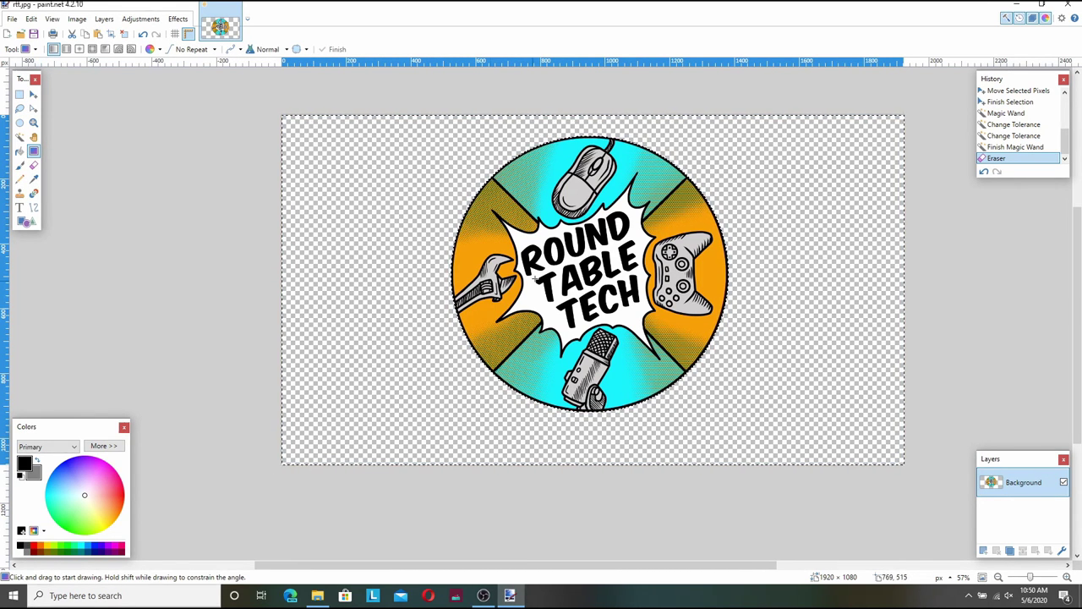
{"action": "left_click", "coordinate": [586, 262]}
{"action": "left_click_drag", "start_coordinate": [587, 263], "coordinate": [654, 439]}
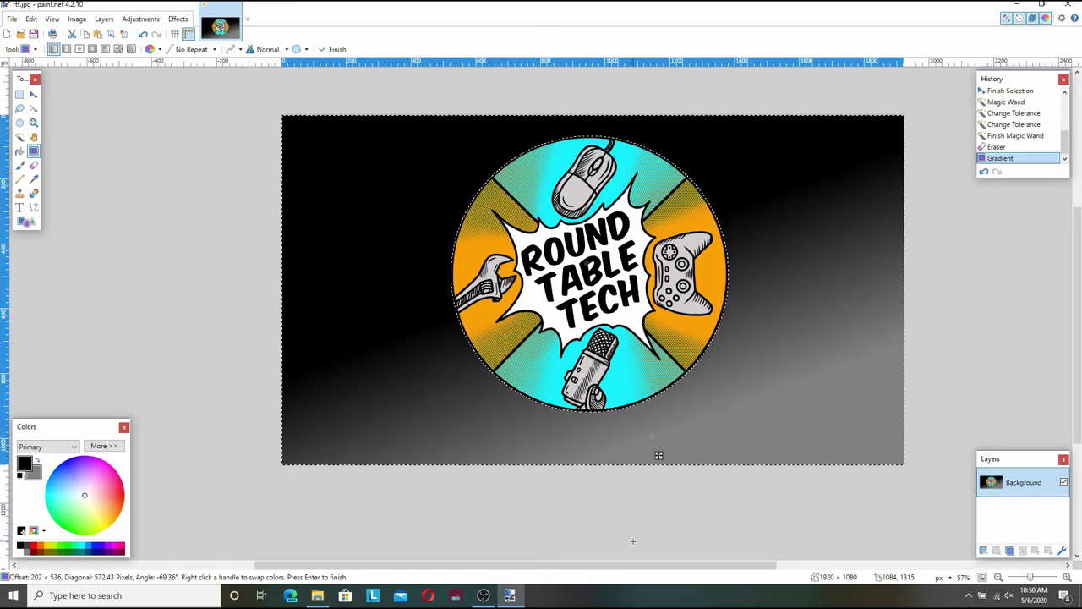
{"action": "left_click", "coordinate": [19, 95]}
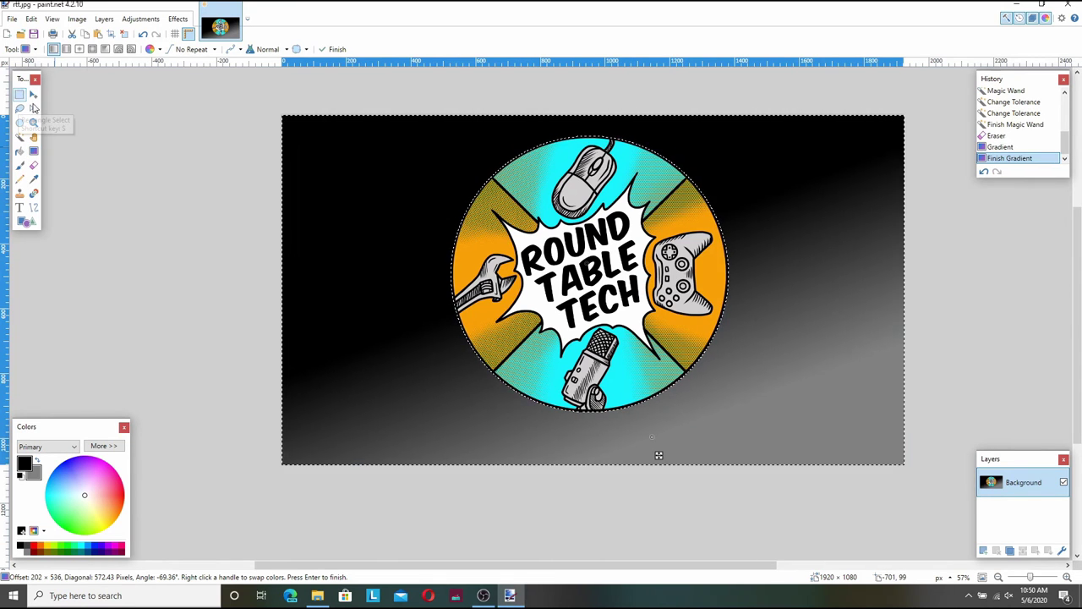
{"action": "left_click", "coordinate": [224, 163]}
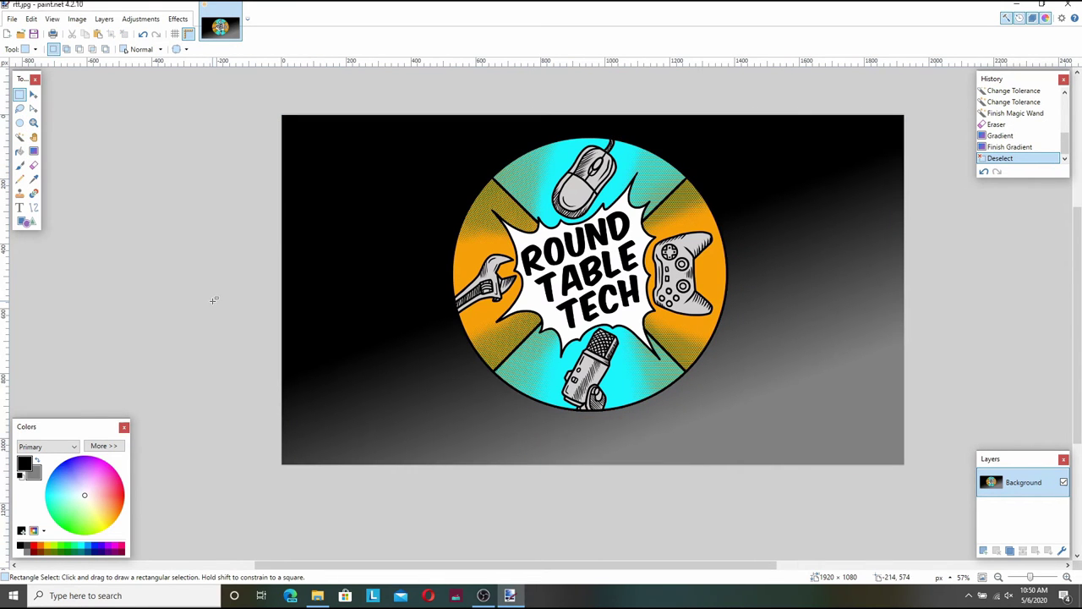
- Save the image as rtt.png in PNG format, accepting the default PNG settings
{"action": "left_click", "coordinate": [12, 18]}
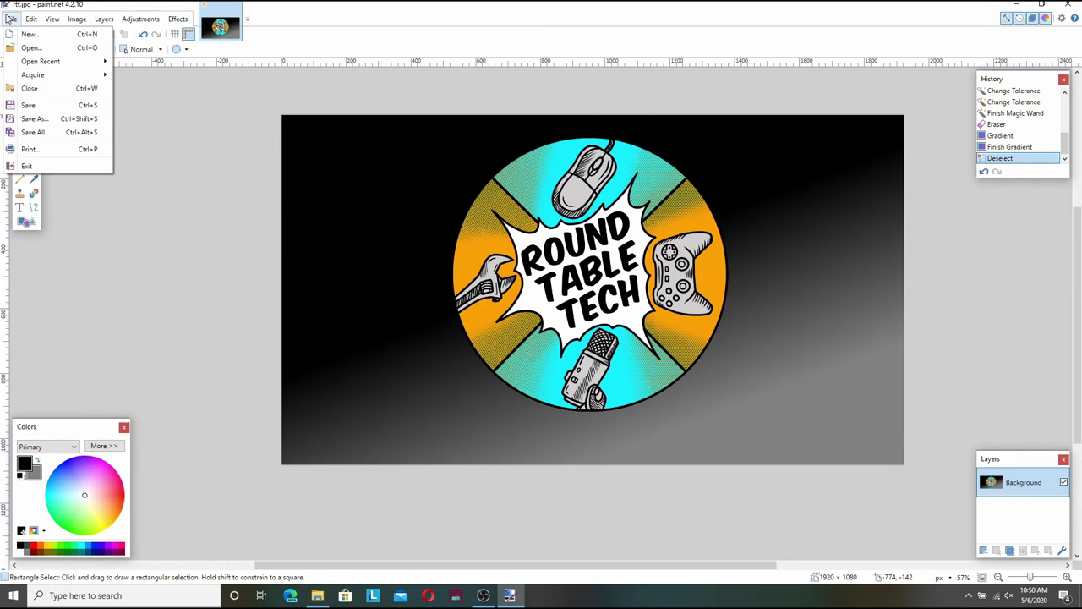
{"action": "left_click", "coordinate": [36, 119]}
{"action": "left_click", "coordinate": [118, 258]}
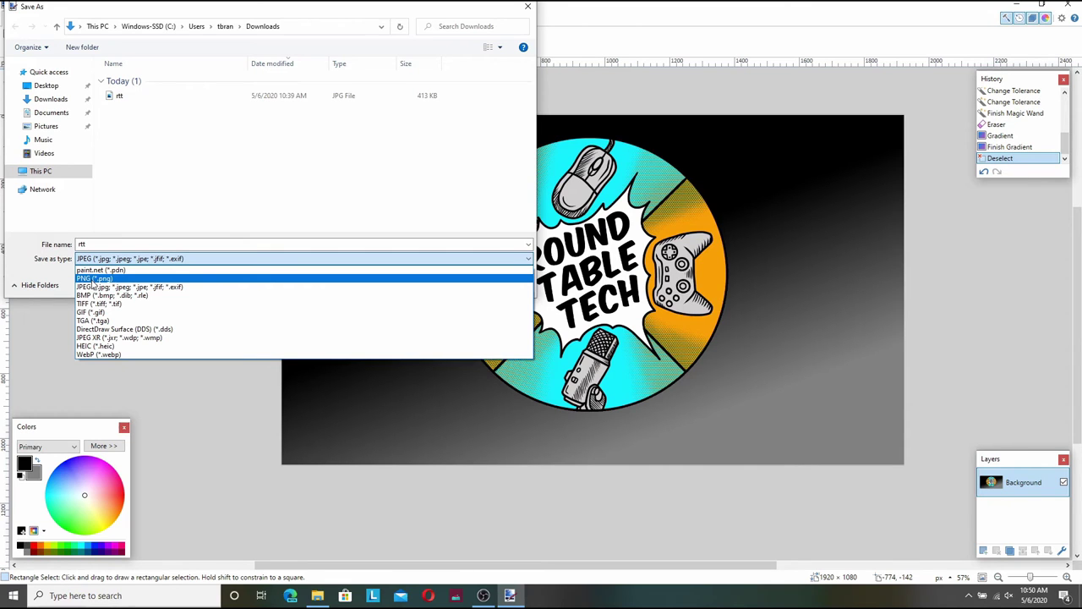
{"action": "left_click", "coordinate": [93, 279]}
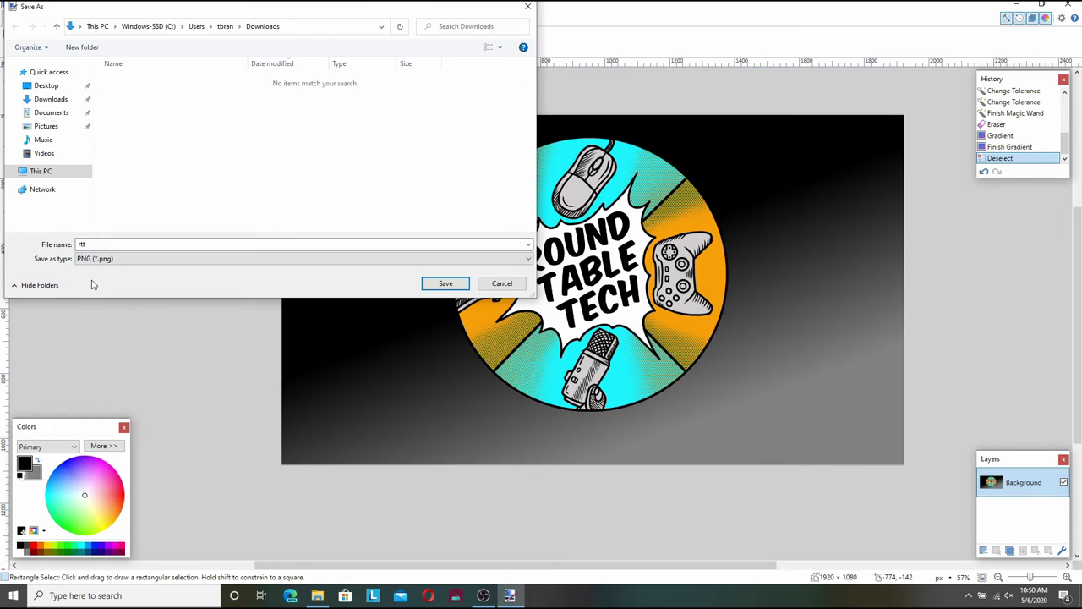
{"action": "left_click", "coordinate": [446, 283]}
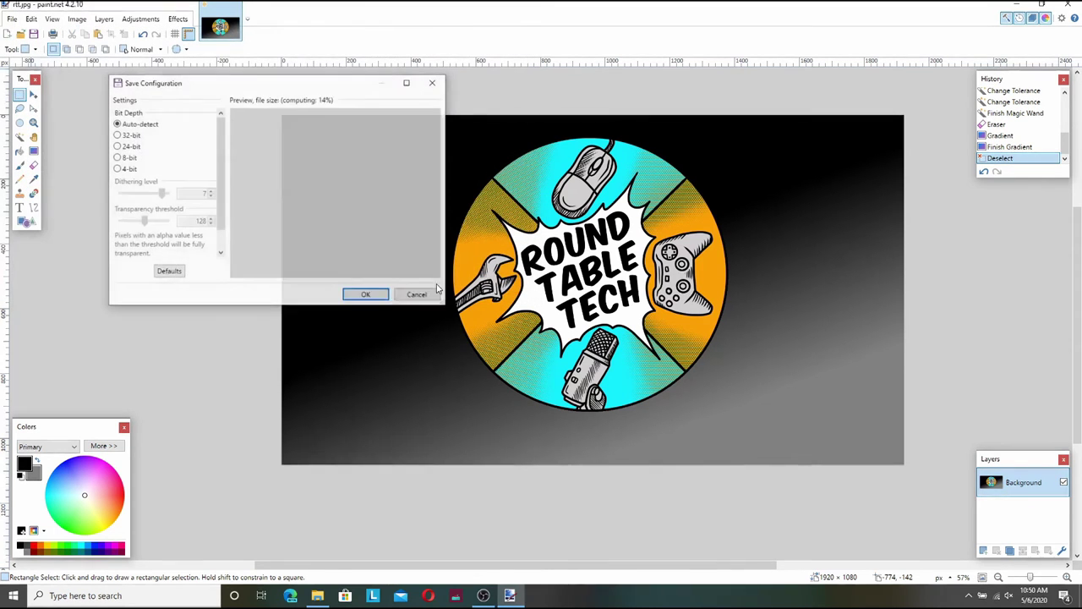
{"action": "left_click", "coordinate": [364, 294]}
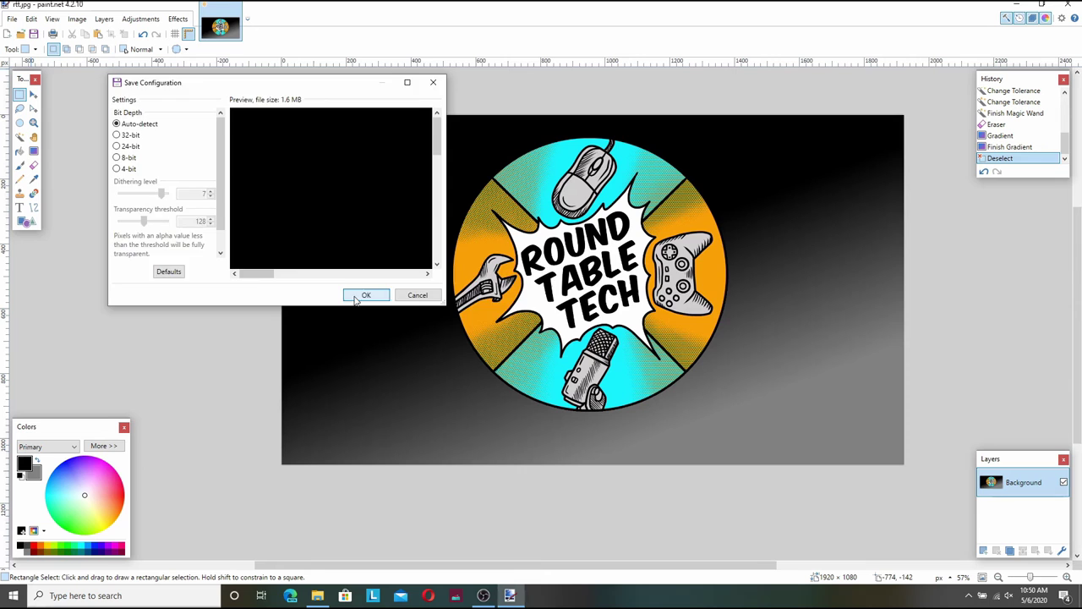
- Set rtt.png from Downloads as the desktop background and minimize File Explorer
{"action": "left_click", "coordinate": [1017, 4]}
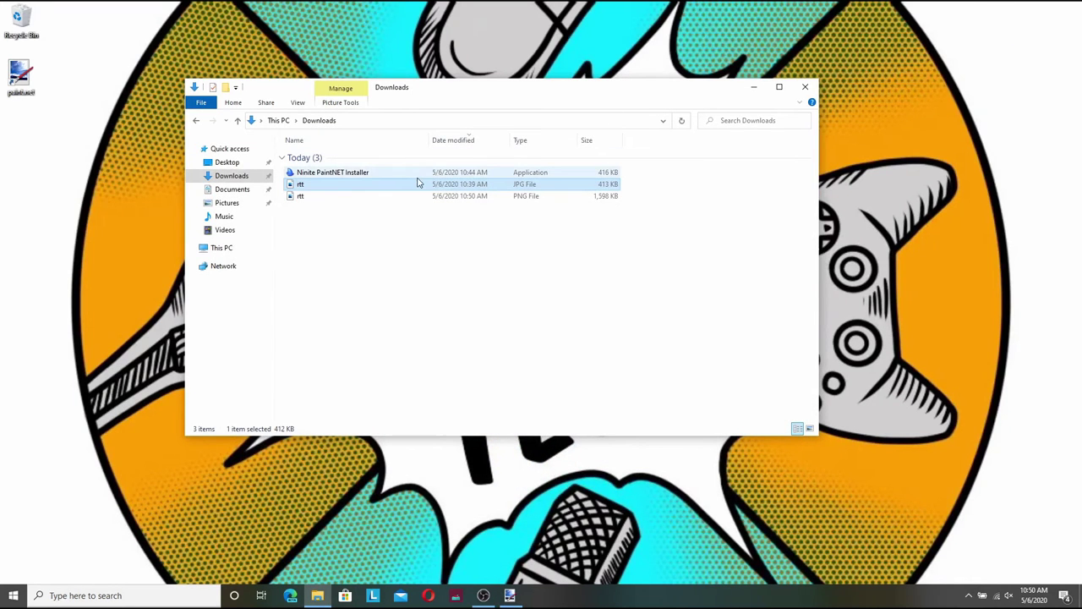
{"action": "left_click", "coordinate": [310, 197]}
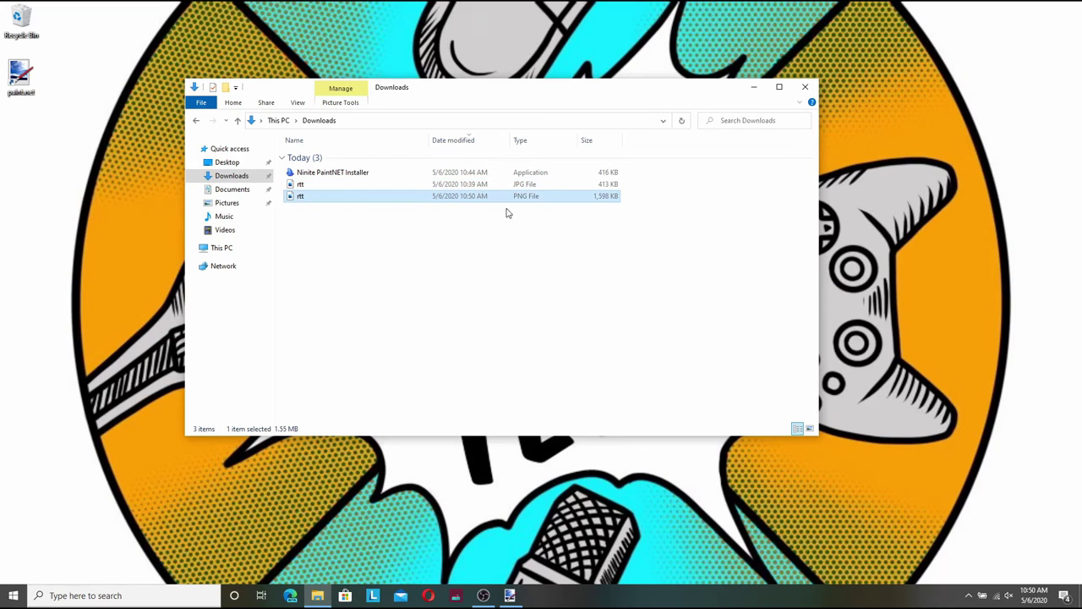
{"action": "right_click", "coordinate": [358, 198]}
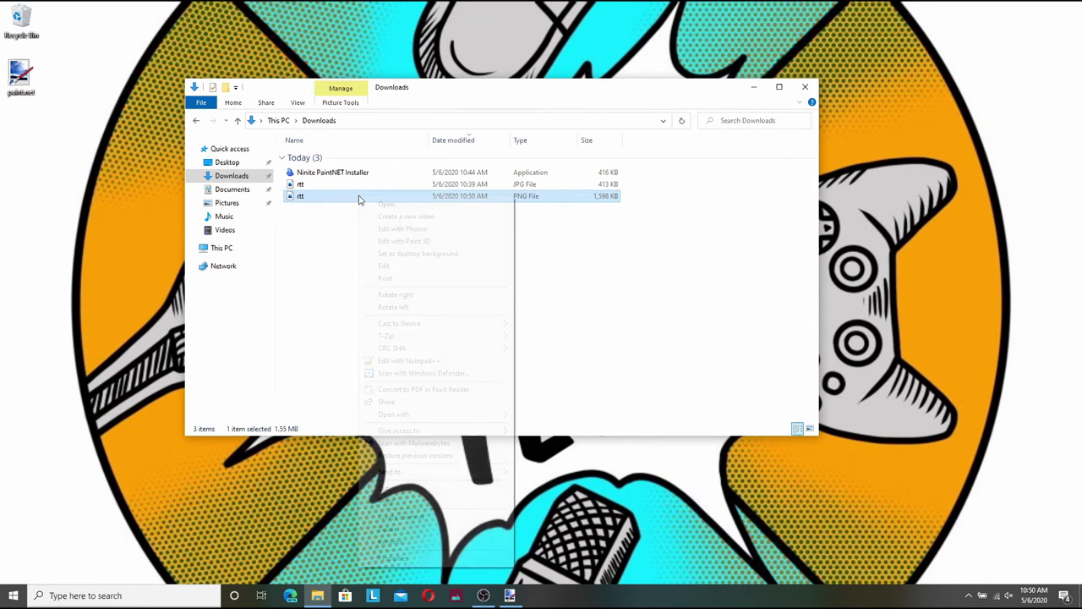
{"action": "left_click", "coordinate": [408, 253]}
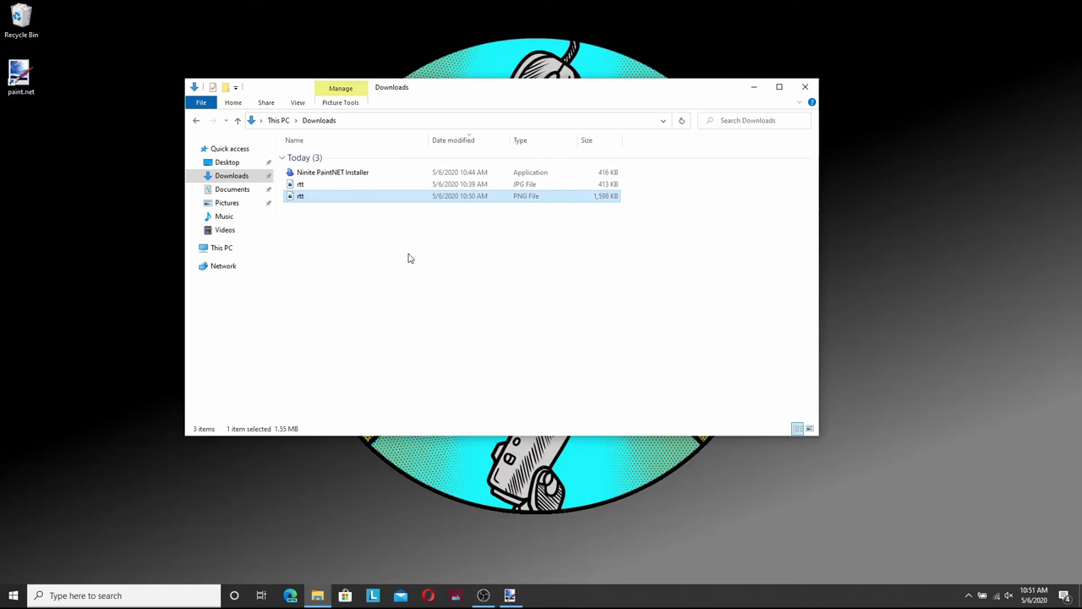
{"action": "left_click", "coordinate": [755, 88]}
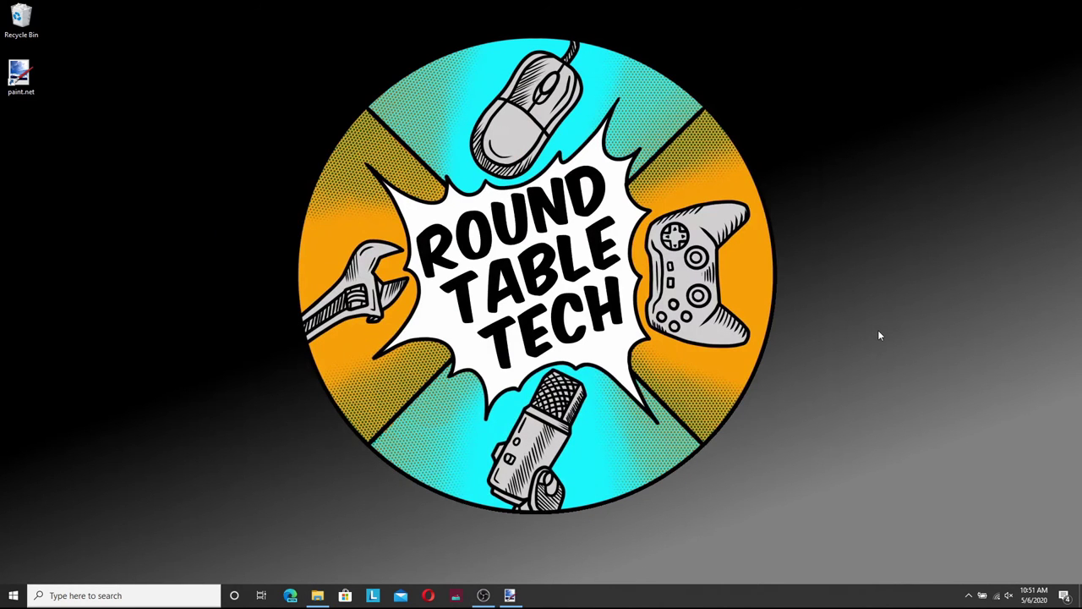
{"action": "left_click_drag", "start_coordinate": [937, 144], "coordinate": [861, 313]}
{"action": "left_click_drag", "start_coordinate": [204, 200], "coordinate": [328, 391]}
- Magic Wand-select the white starburst plus the white holes in the O, A, B and D
{"action": "left_click", "coordinate": [510, 595]}
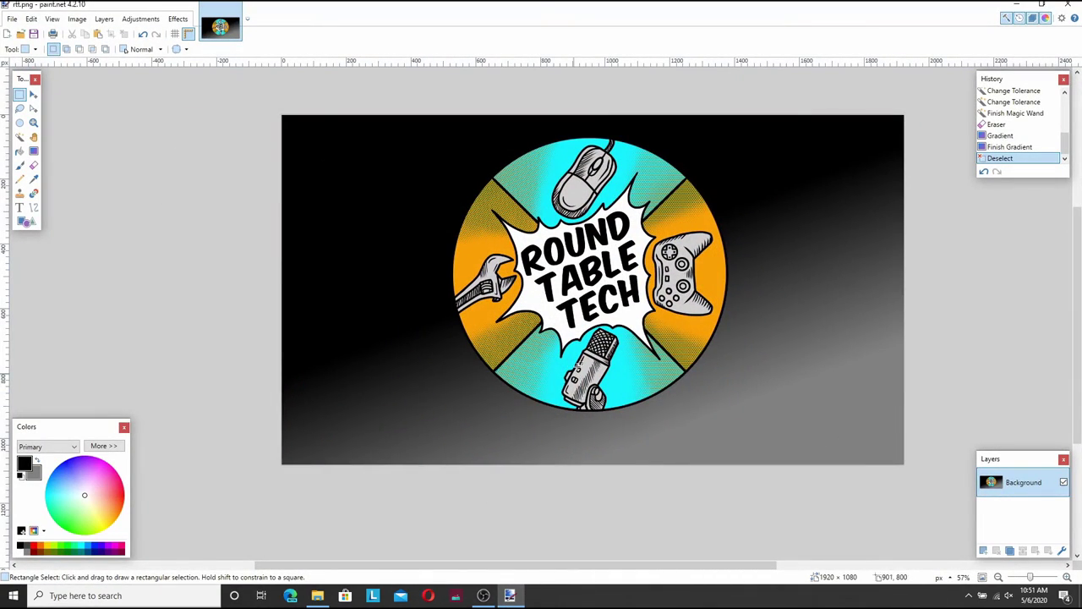
{"action": "scroll", "coordinate": [579, 354], "scroll_direction": "up", "scroll_amount": 5}
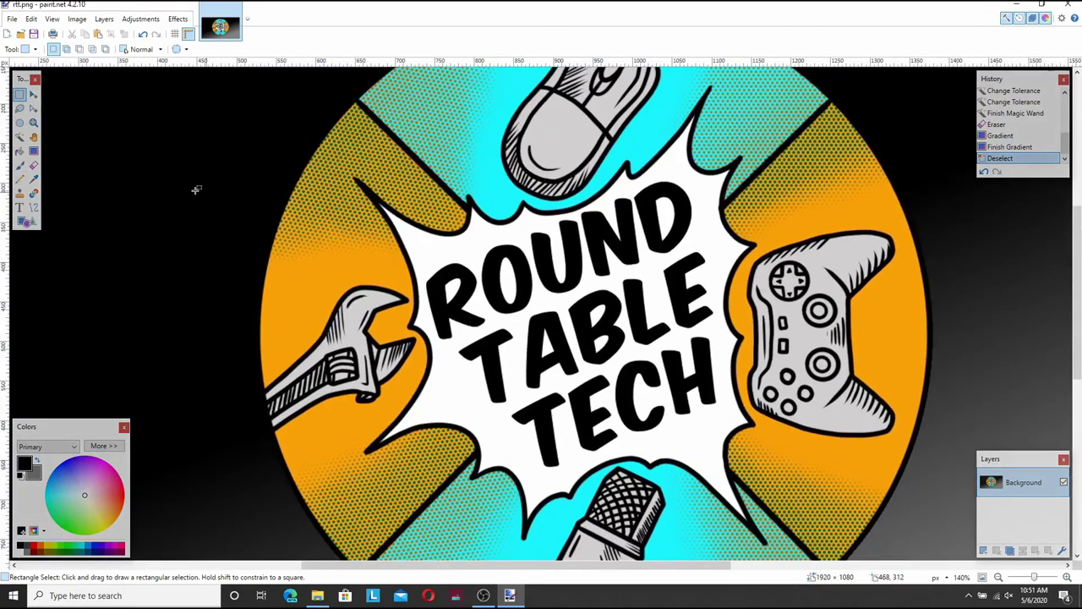
{"action": "left_click", "coordinate": [19, 138]}
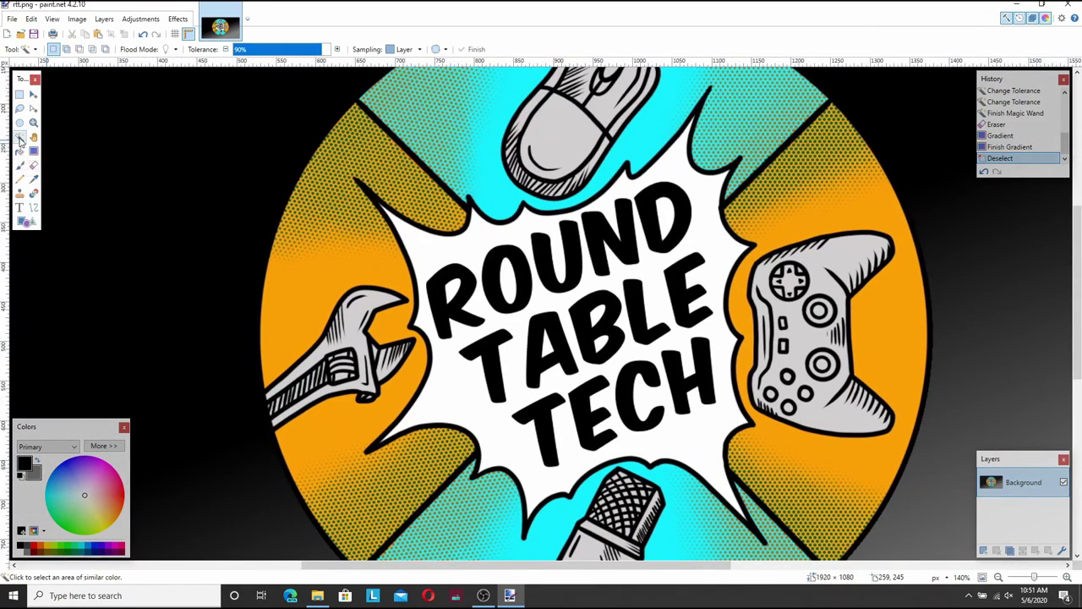
{"action": "left_click", "coordinate": [459, 388]}
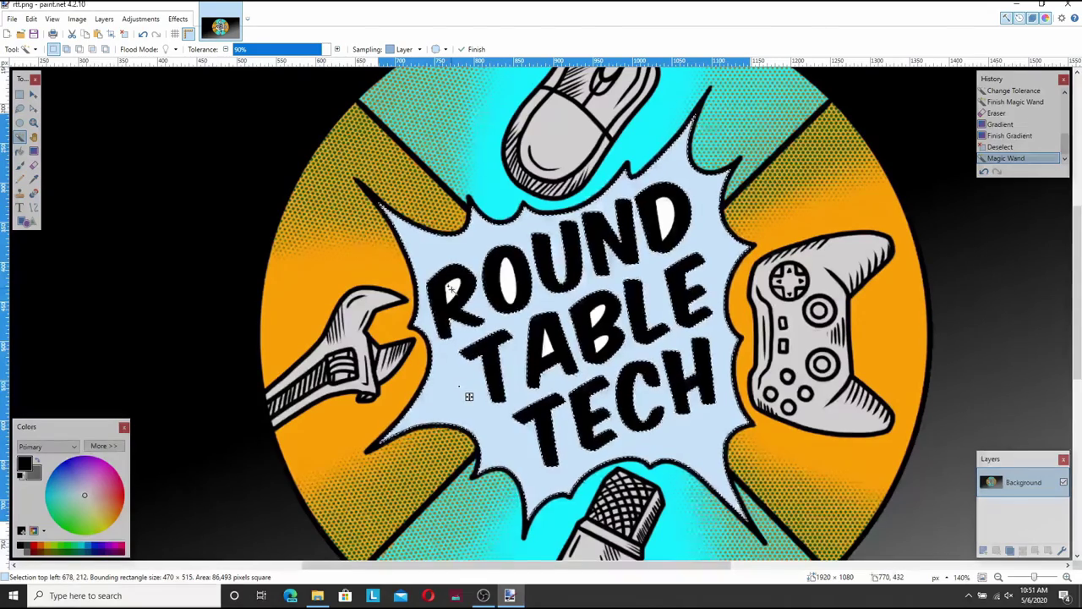
{"action": "left_click", "coordinate": [452, 290], "text": "ctrl"}
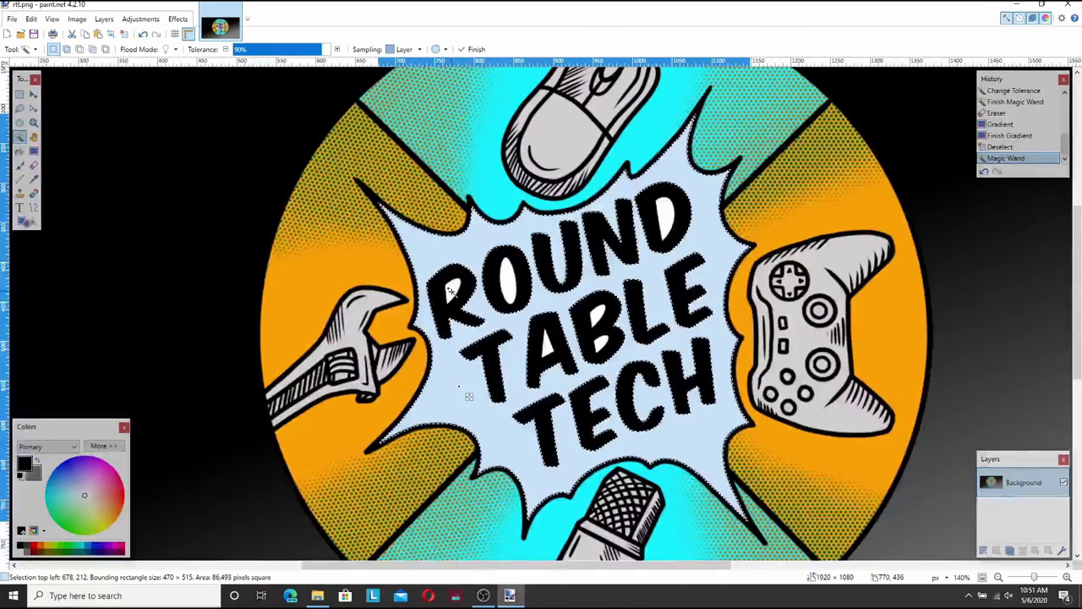
{"action": "left_click", "coordinate": [511, 286], "text": "ctrl"}
{"action": "left_click", "coordinate": [551, 351], "text": "ctrl"}
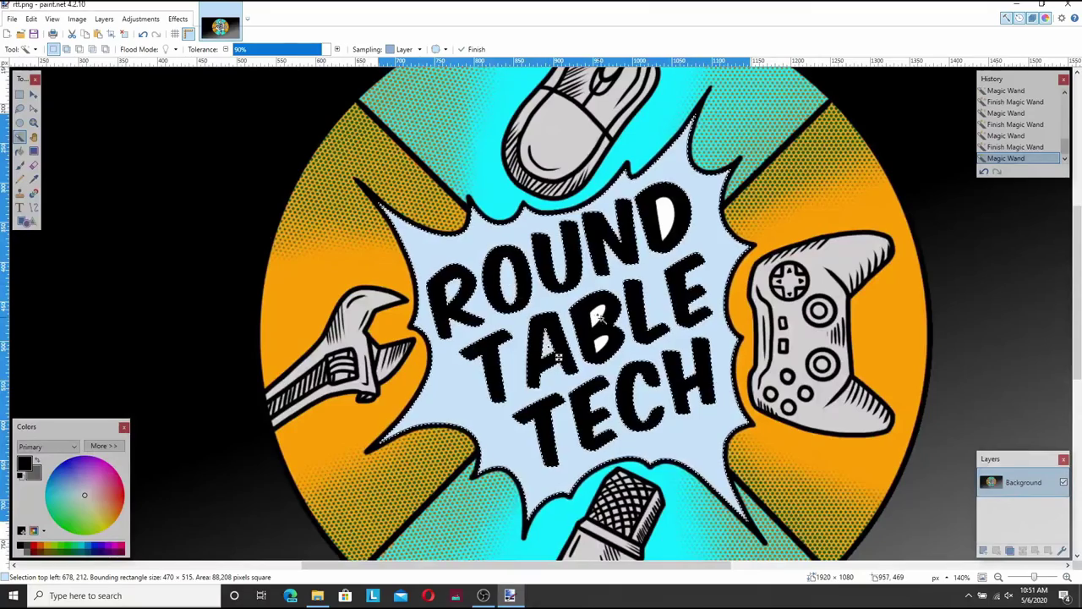
{"action": "left_click", "coordinate": [601, 341], "text": "ctrl"}
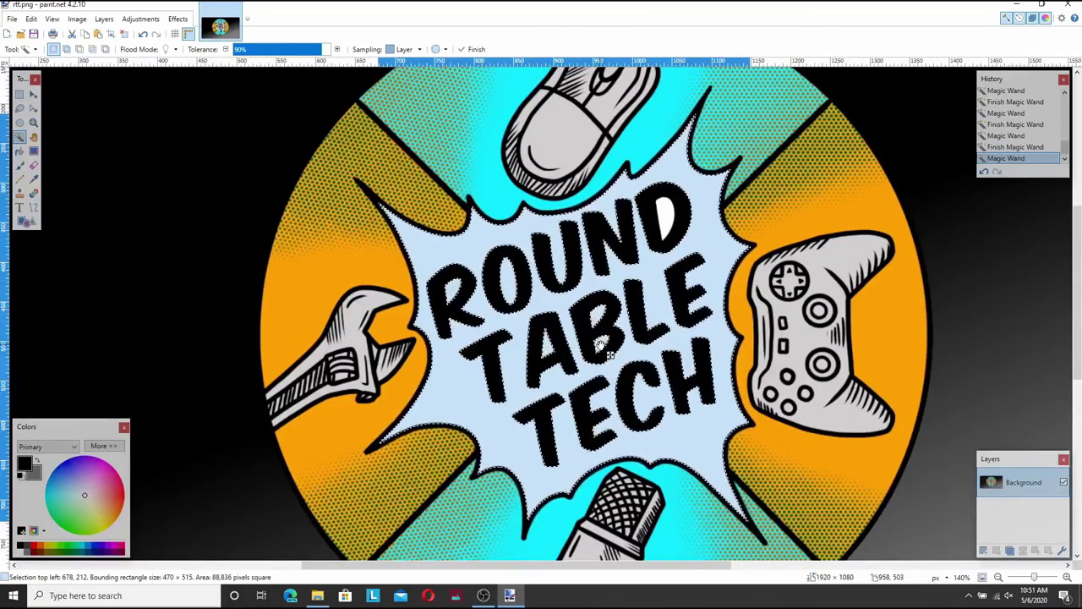
{"action": "left_click", "coordinate": [667, 214], "text": "ctrl"}
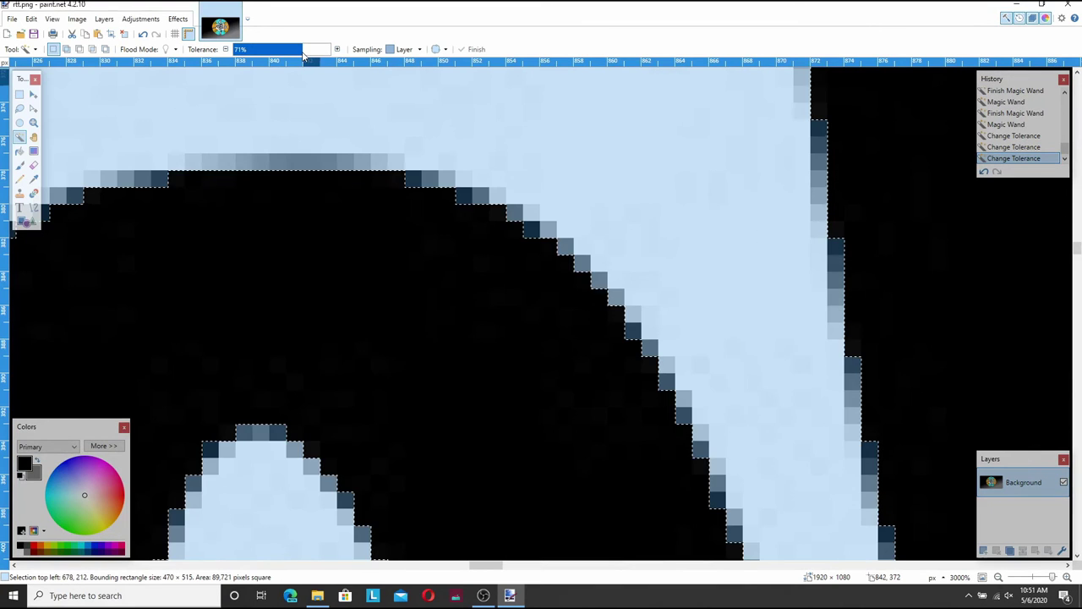
- Erase the selected white areas to transparency at 71% tolerance, then deselect
{"action": "scroll", "coordinate": [386, 181], "scroll_direction": "down", "scroll_amount": 3}
{"action": "scroll", "coordinate": [382, 182], "scroll_direction": "down", "scroll_amount": 12}
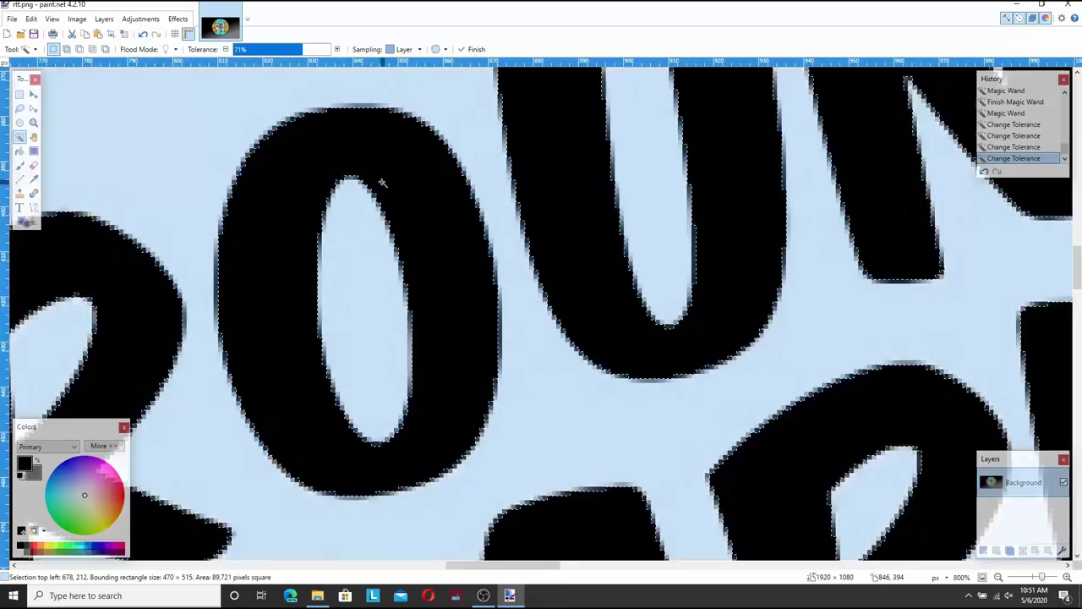
{"action": "scroll", "coordinate": [382, 182], "scroll_direction": "down", "scroll_amount": 2}
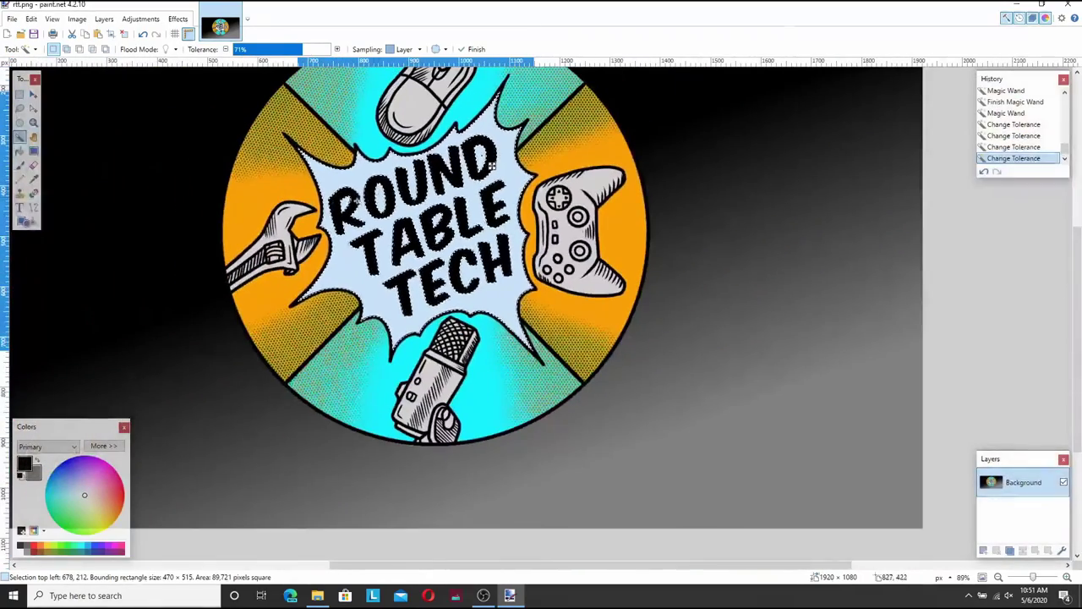
{"action": "key", "text": "e"}
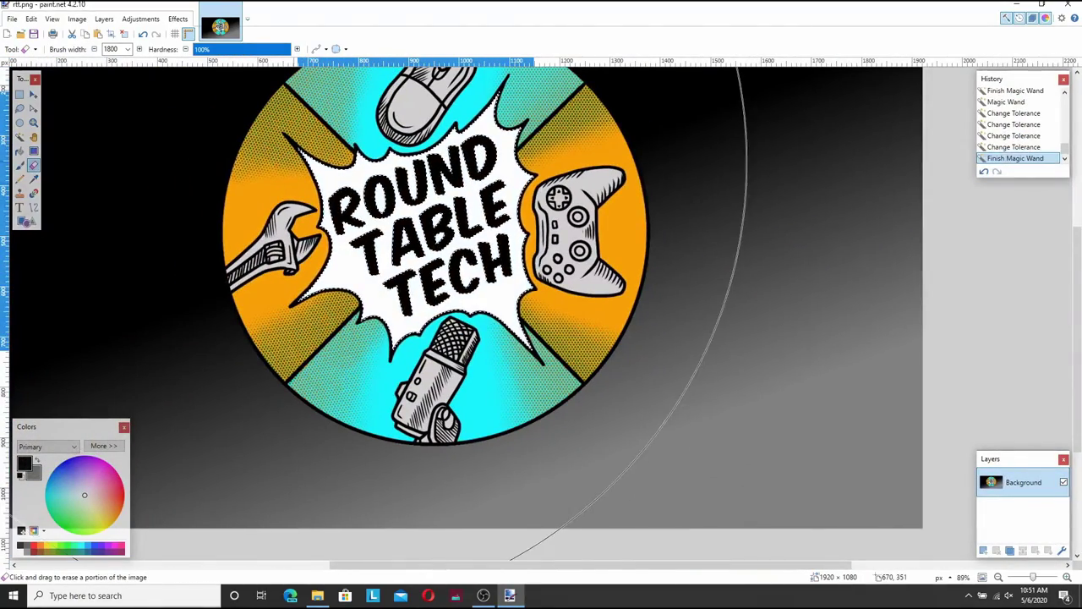
{"action": "left_click", "coordinate": [338, 290]}
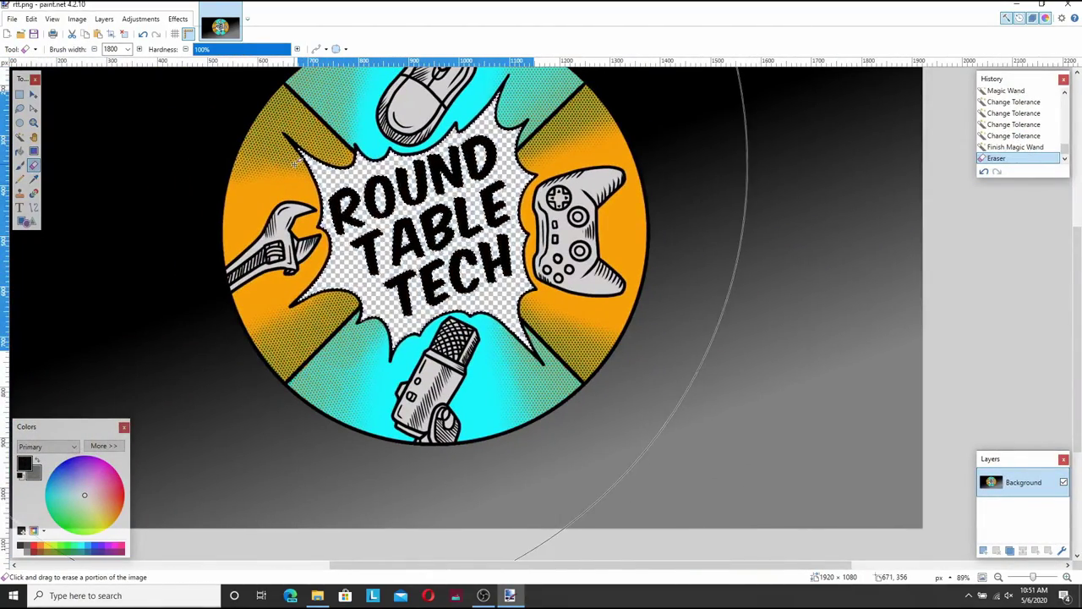
{"action": "left_click", "coordinate": [33, 94]}
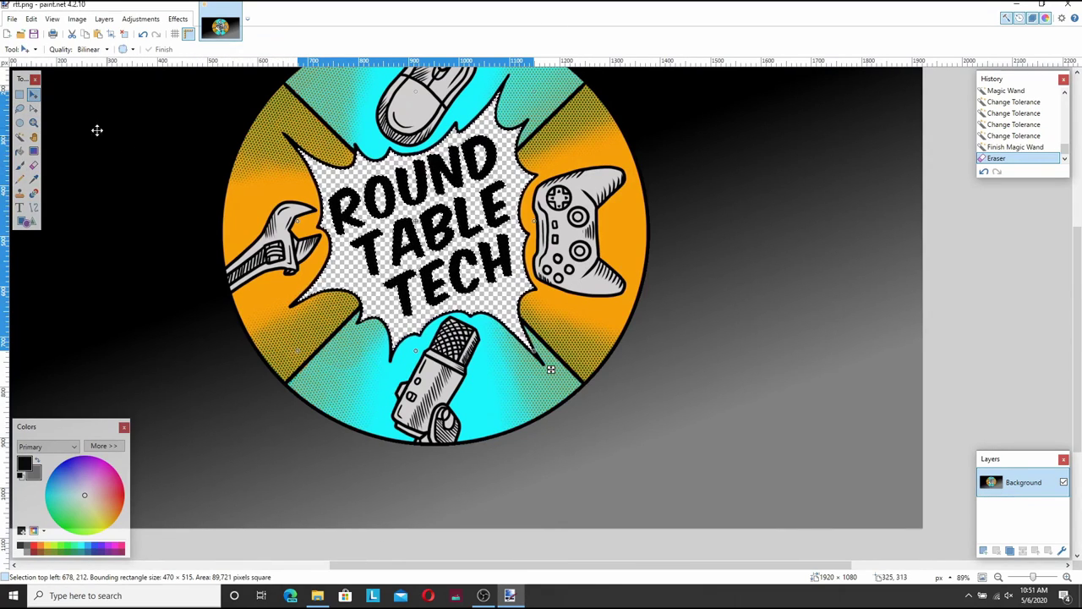
{"action": "left_click", "coordinate": [20, 94]}
{"action": "left_click", "coordinate": [90, 104]}
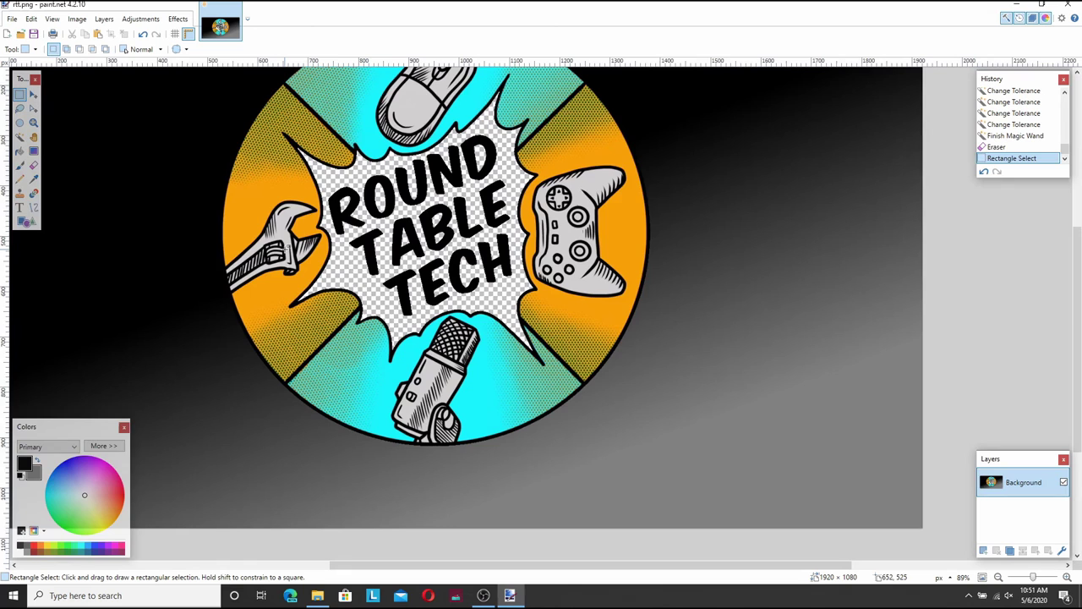
- Add Layer 2 filled with dark gray and move it beneath the Background layer
{"action": "scroll", "coordinate": [335, 208], "scroll_direction": "down", "scroll_amount": 3}
{"action": "scroll", "coordinate": [335, 206], "scroll_direction": "up", "scroll_amount": 4}
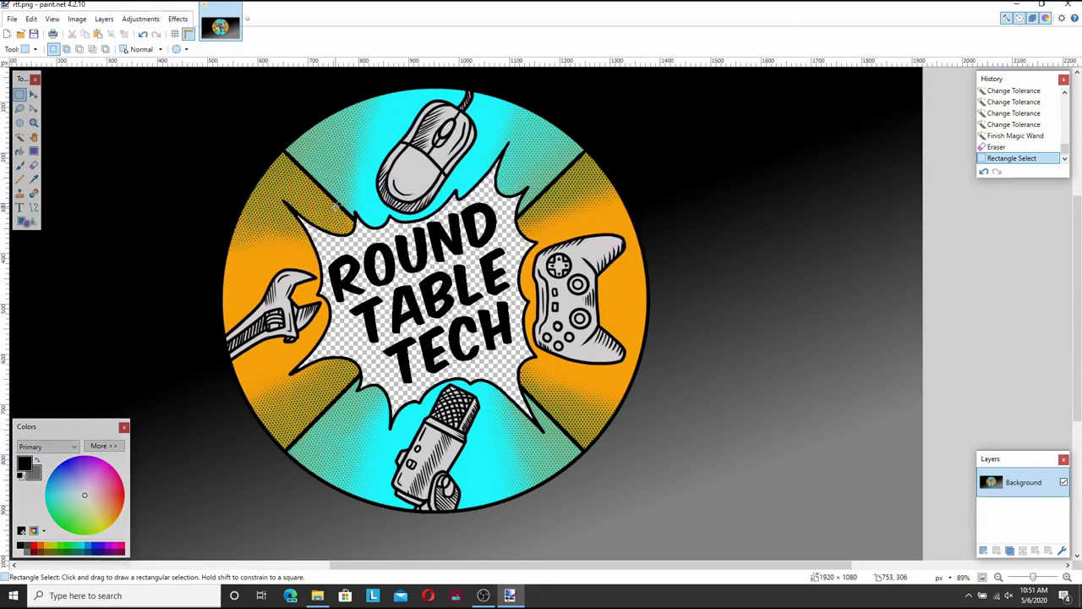
{"action": "scroll", "coordinate": [341, 220], "scroll_direction": "down", "scroll_amount": 2}
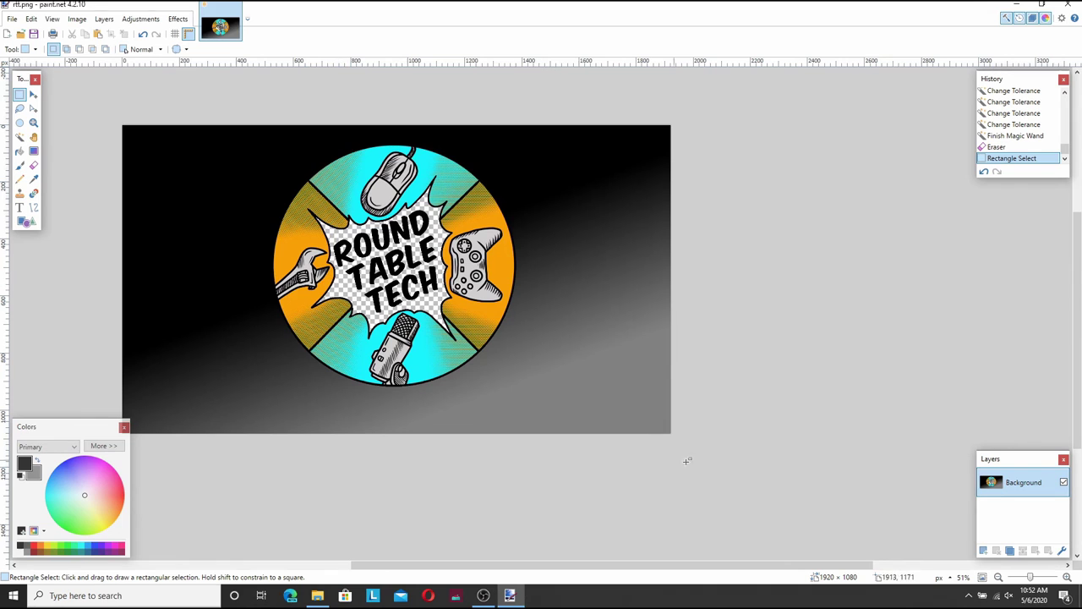
{"action": "left_click", "coordinate": [981, 551]}
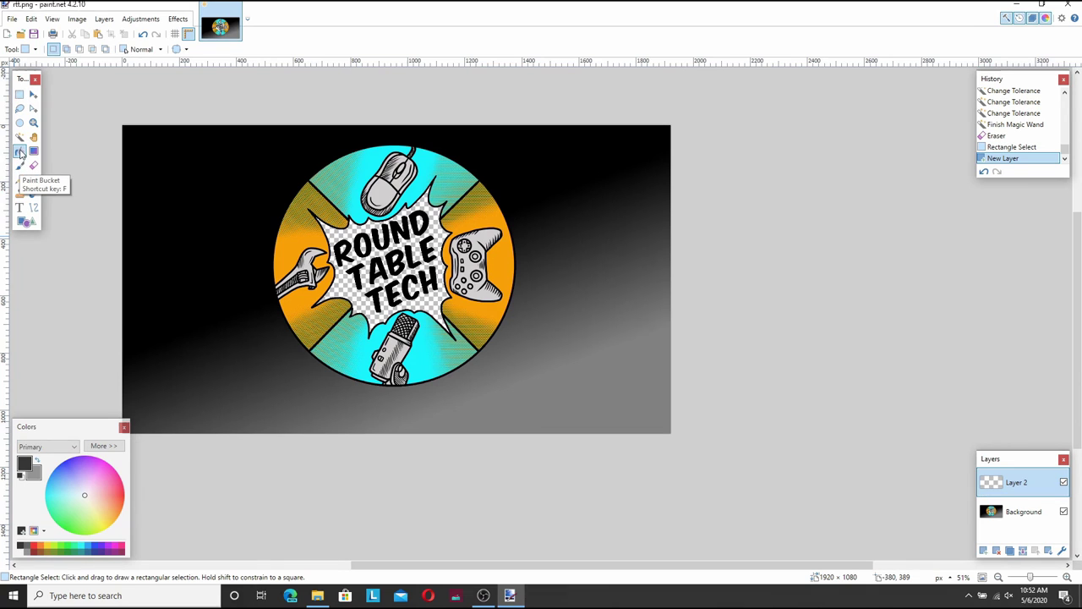
{"action": "left_click", "coordinate": [20, 151]}
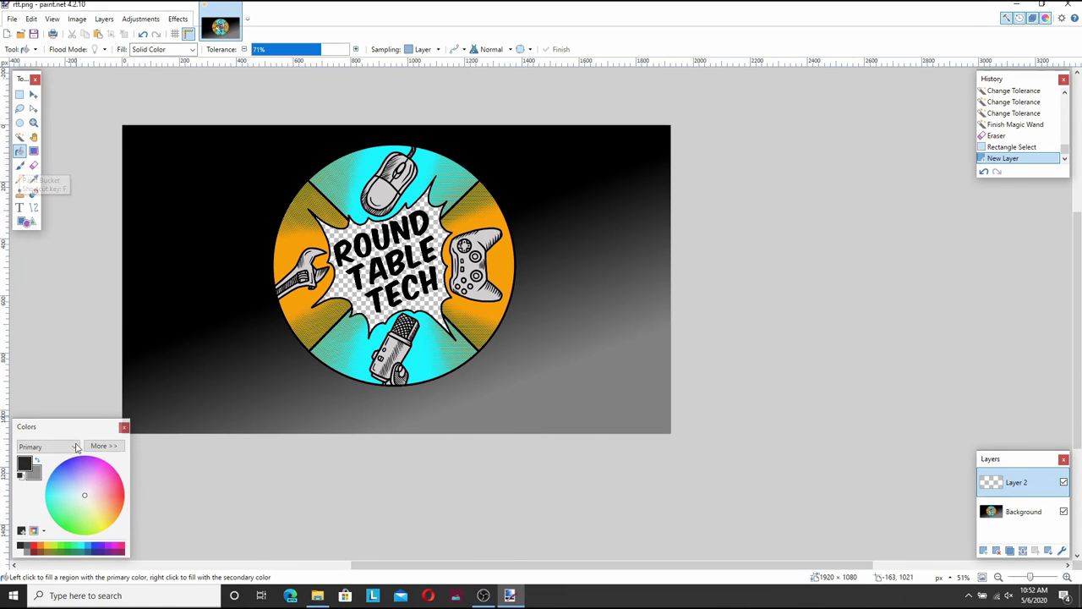
{"action": "left_click", "coordinate": [67, 547]}
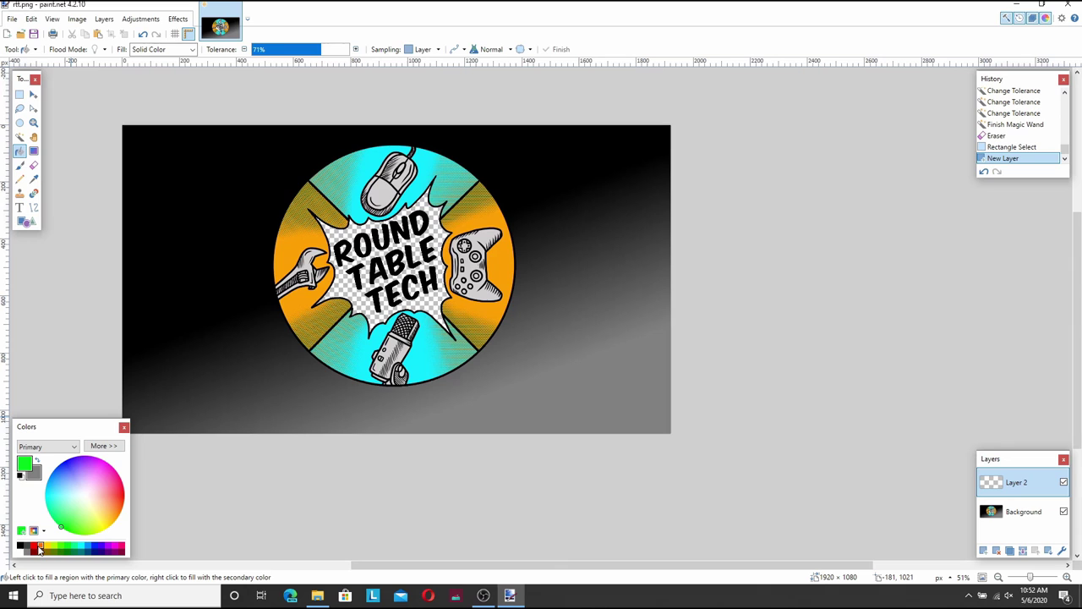
{"action": "left_click", "coordinate": [28, 550]}
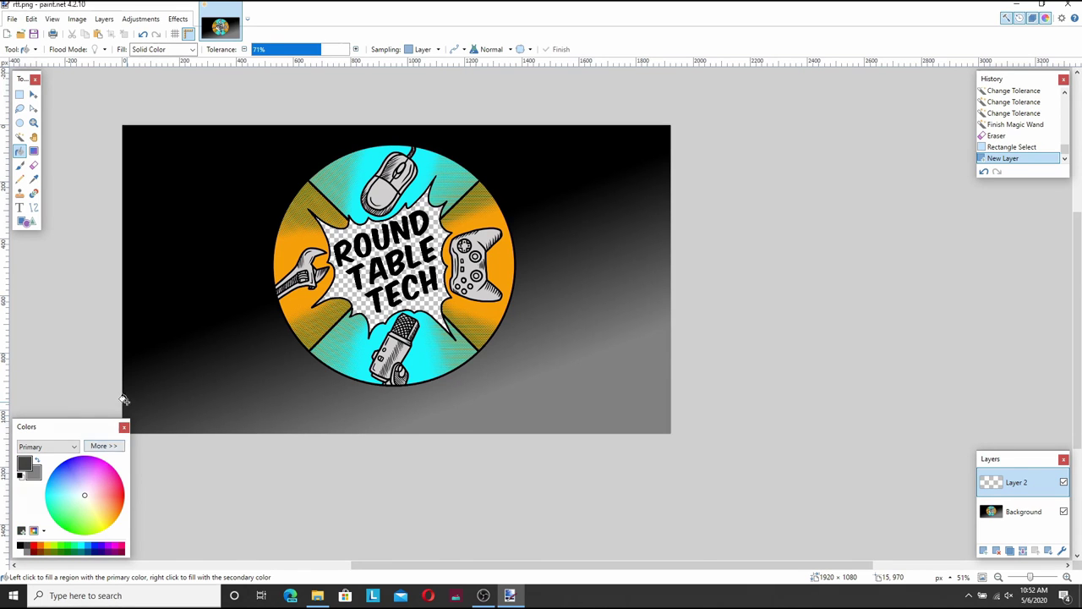
{"action": "left_click", "coordinate": [123, 400]}
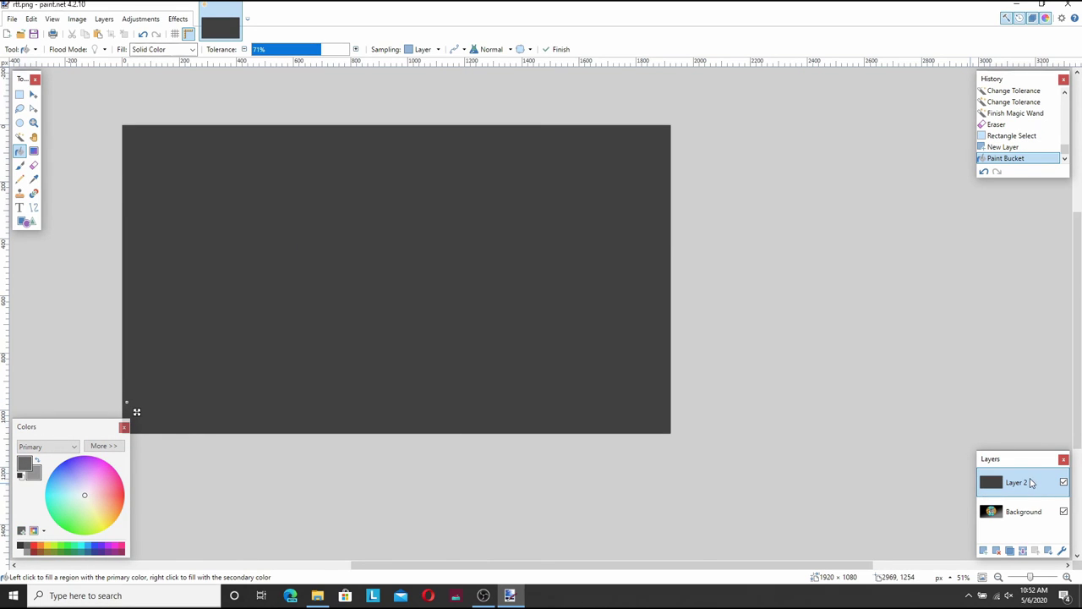
{"action": "left_click_drag", "start_coordinate": [1031, 481], "coordinate": [1016, 523]}
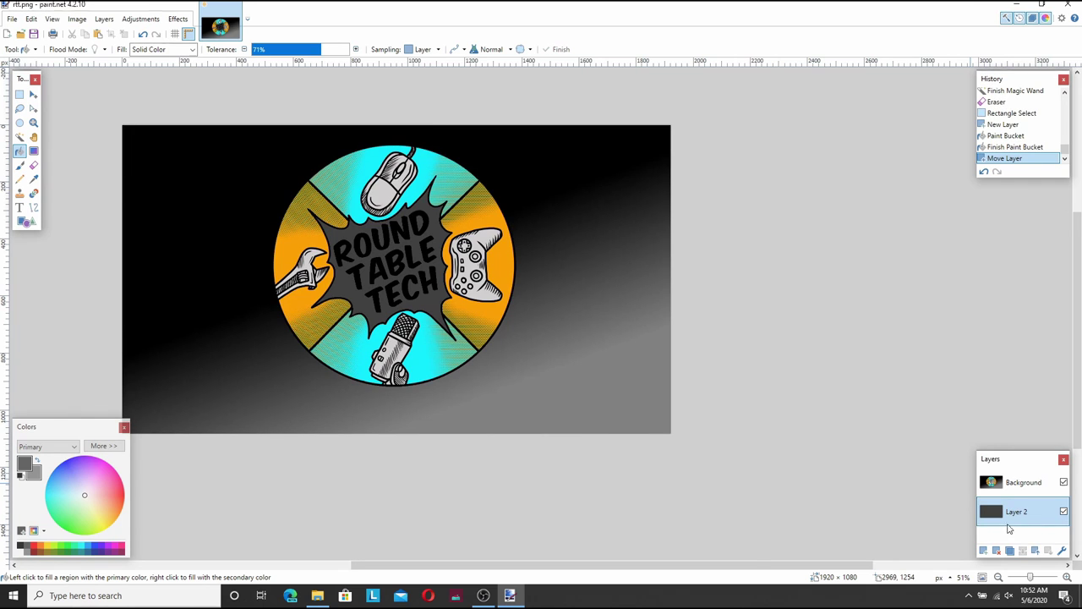
- Fill Layer 2 with blue, then close rtt.png choosing Don't Save
{"action": "left_click", "coordinate": [91, 548]}
{"action": "left_click", "coordinate": [429, 305]}
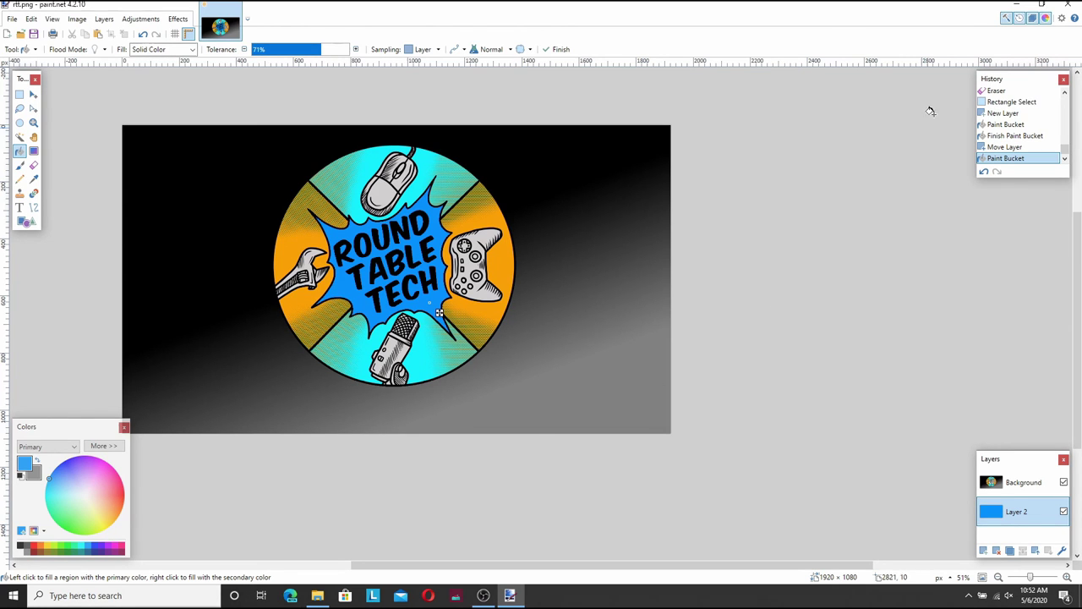
{"action": "left_click", "coordinate": [1067, 5]}
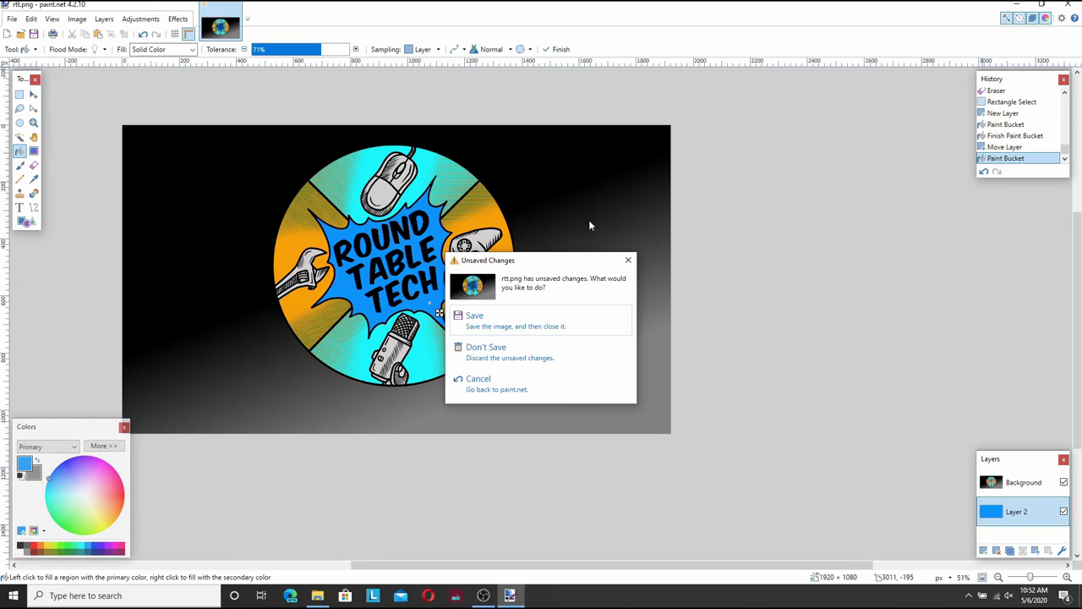
{"action": "left_click", "coordinate": [486, 349]}
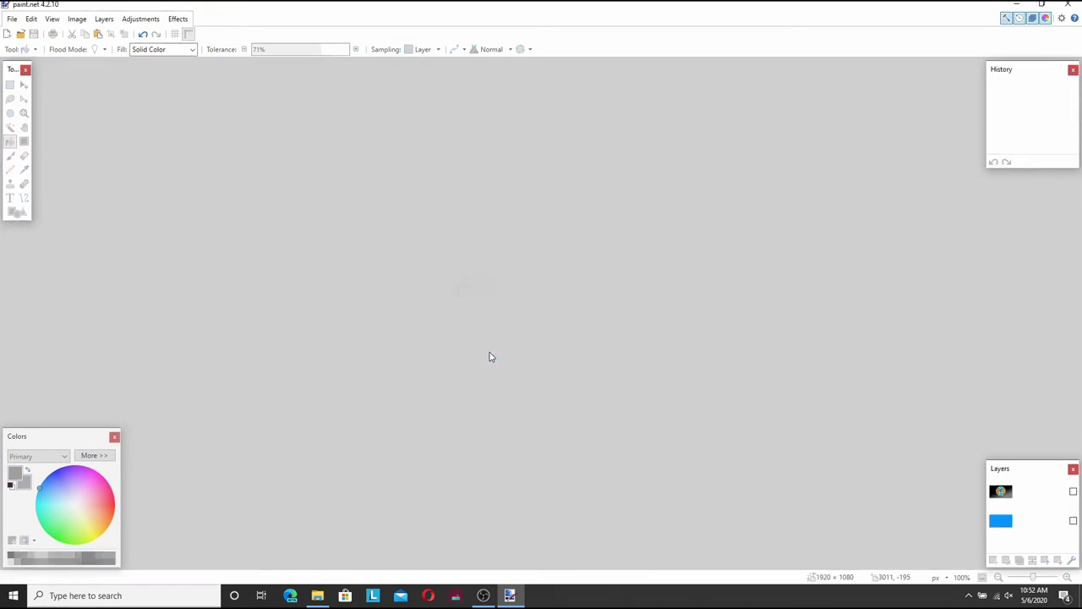